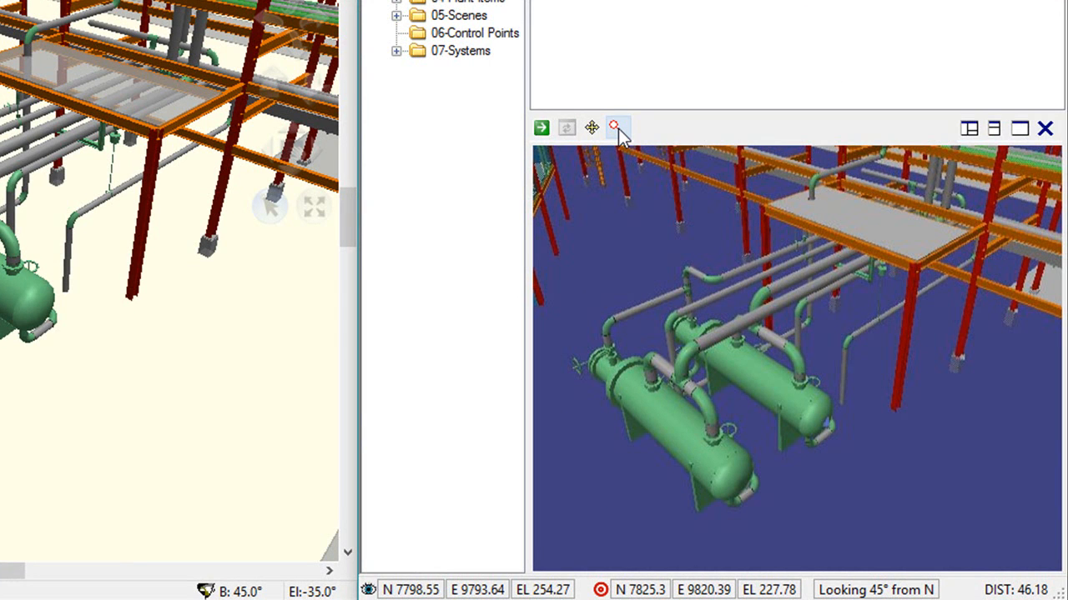
# Add a comment bubble to the snapshot with its arrow on the rear heat exchanger's far end, and accept its default comment properties
pyautogui.click(616, 127)
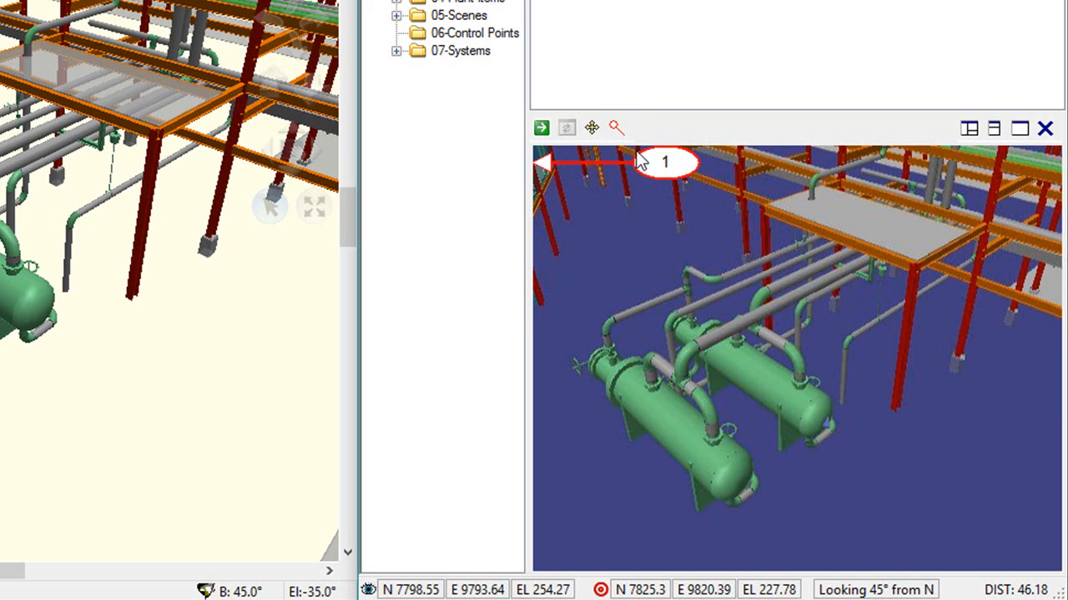
pyautogui.moveTo(555, 167); pyautogui.dragTo(711, 338)
pyautogui.moveTo(677, 170); pyautogui.dragTo(637, 209)
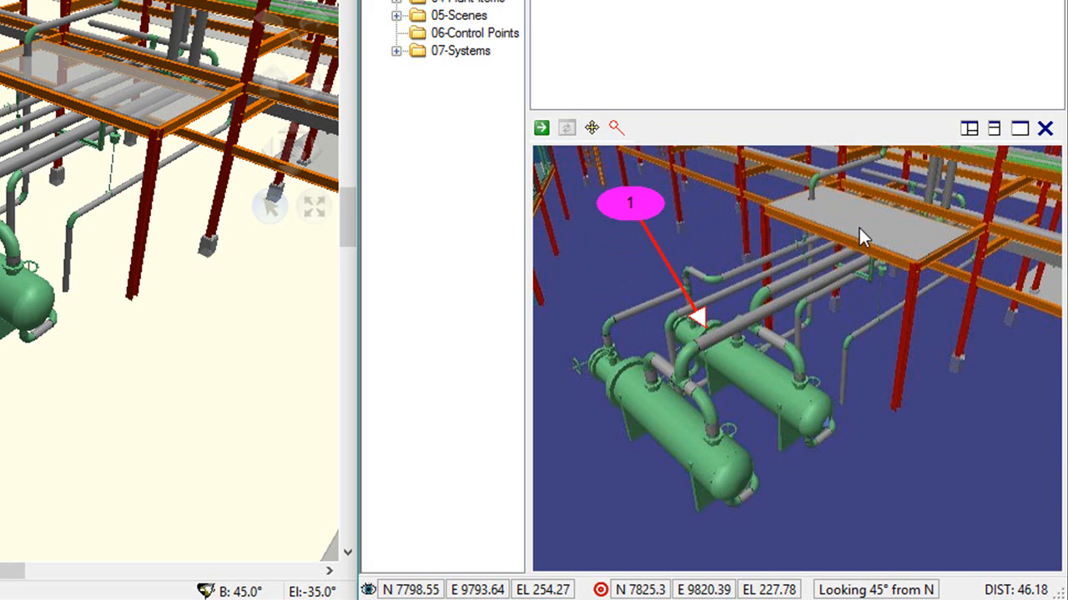
pyautogui.rightClick(622, 209)
pyautogui.click(642, 241)
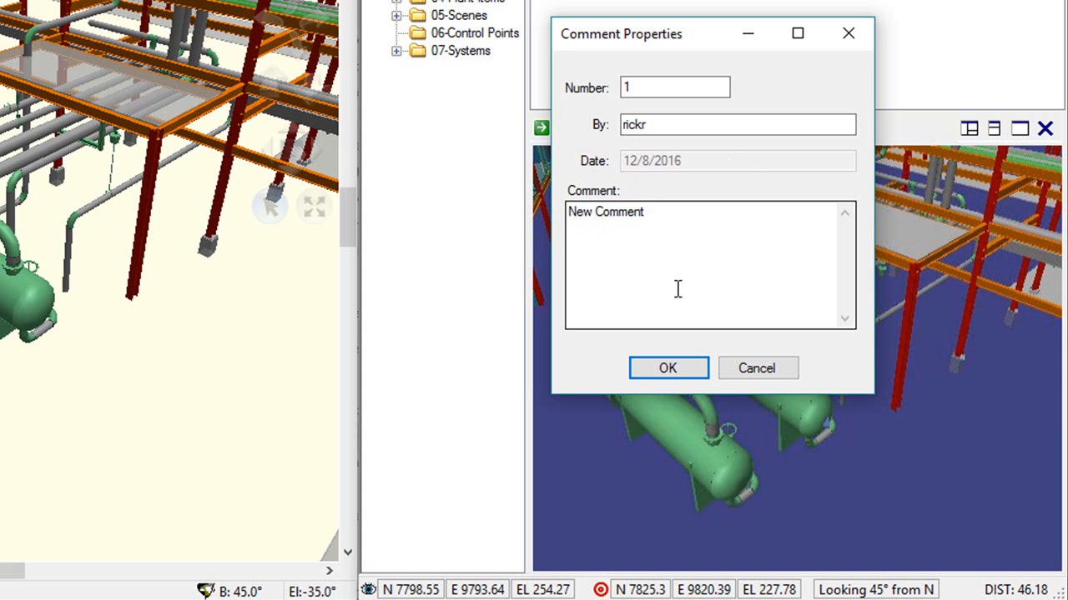
pyautogui.click(645, 369)
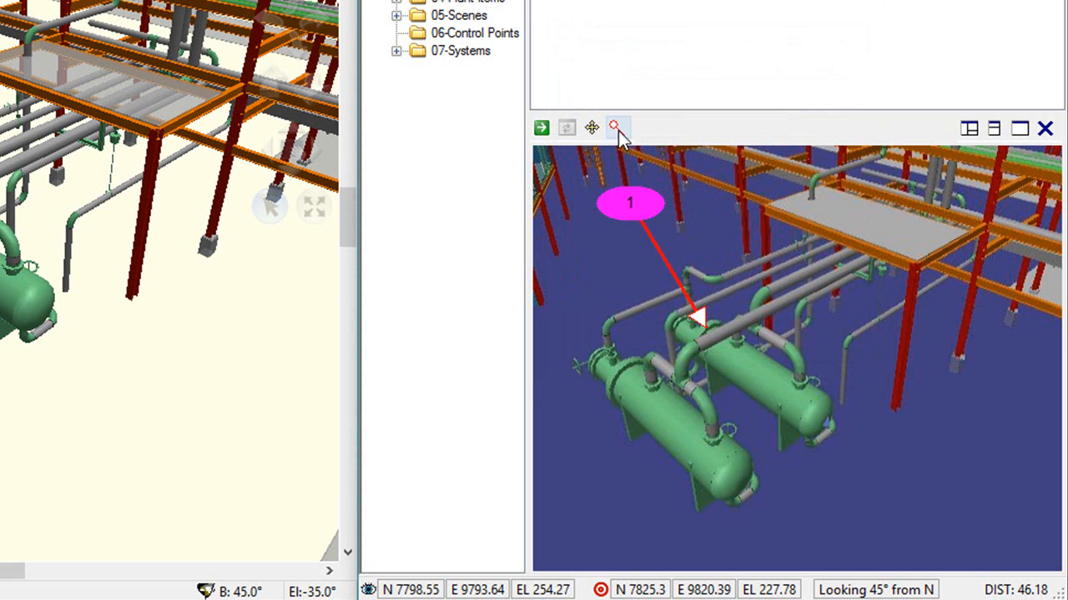
# Add a second comment bubble pointing at the rear heat exchanger's near end, with its label to the right of the vessel
pyautogui.click(616, 128)
pyautogui.click(784, 372)
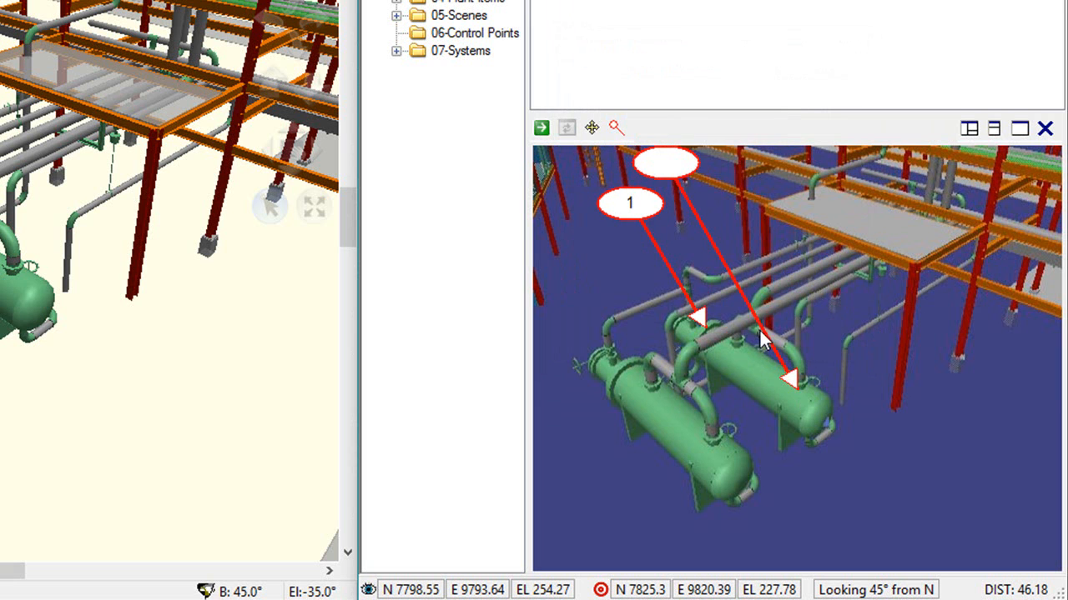
pyautogui.click(679, 160)
pyautogui.moveTo(679, 160); pyautogui.dragTo(917, 332)
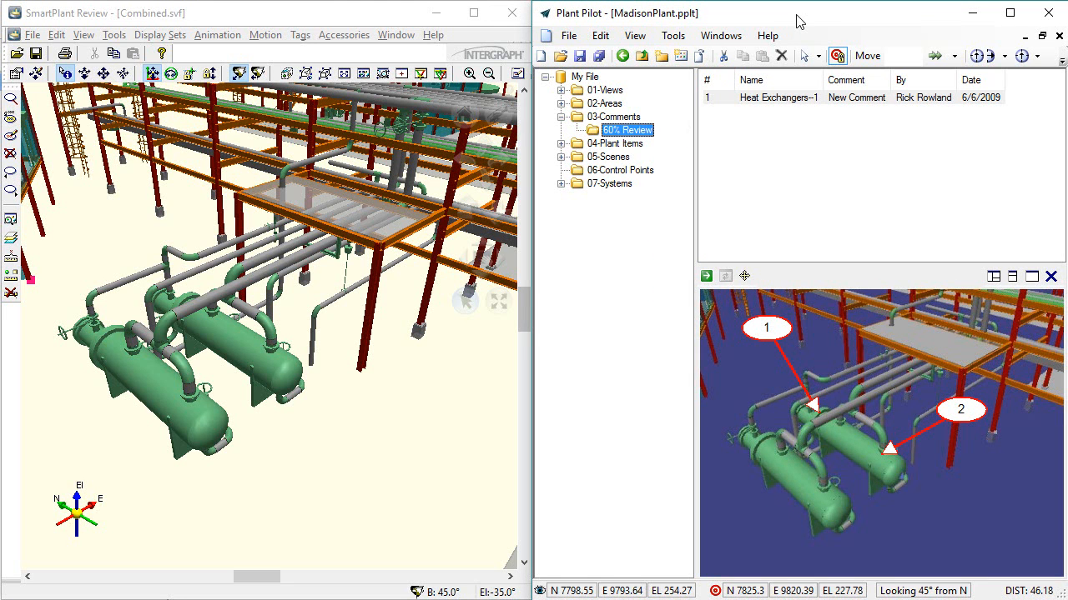
# Open the recent file myFile.pplt and show Comment 1 from its 03-Comments folder
pyautogui.click(568, 36)
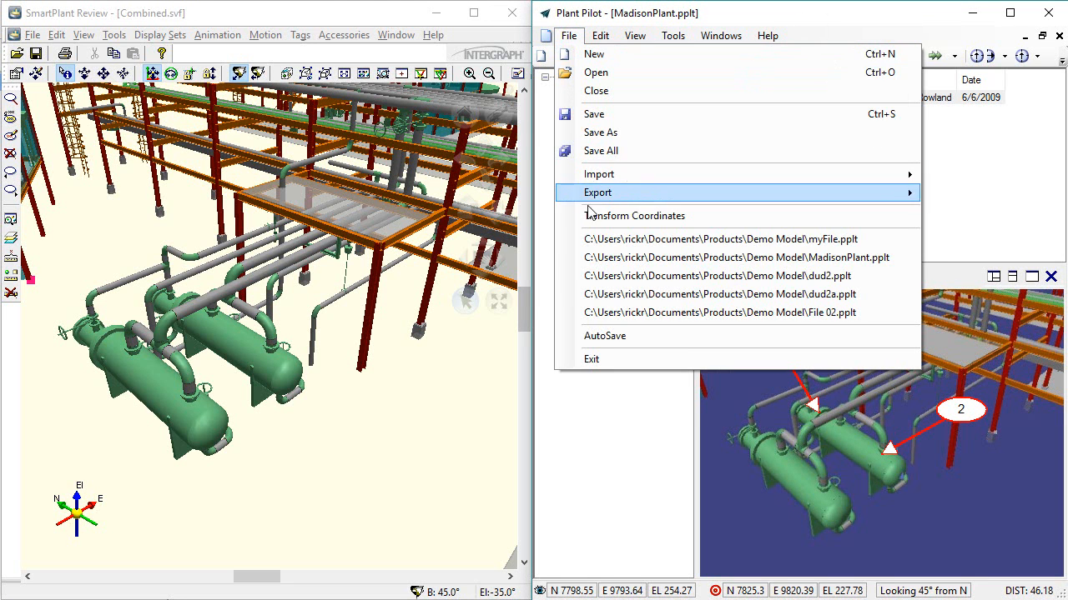
pyautogui.click(634, 239)
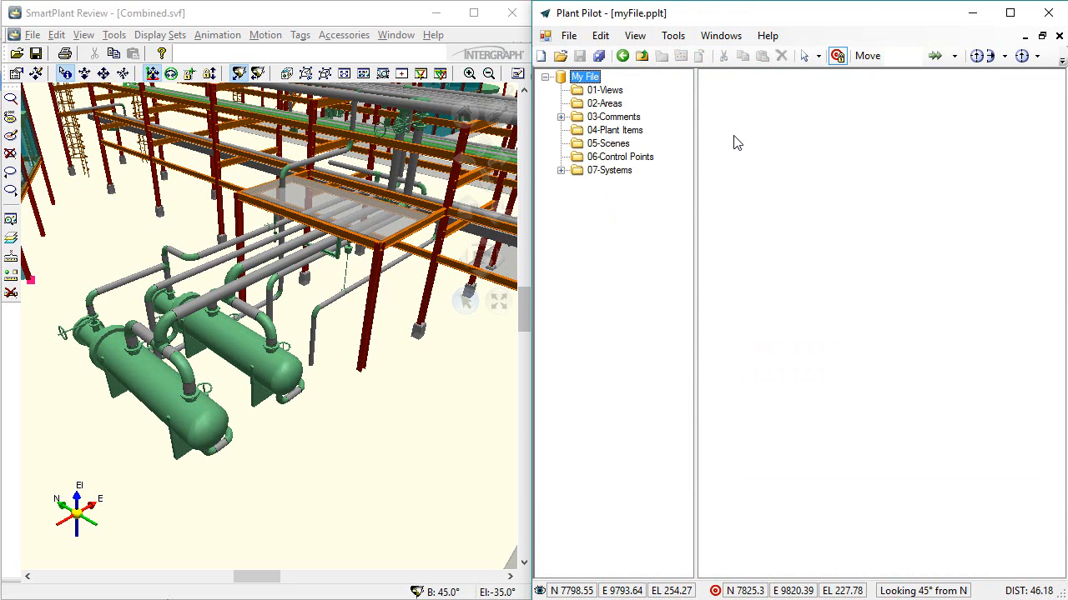
pyautogui.click(618, 118)
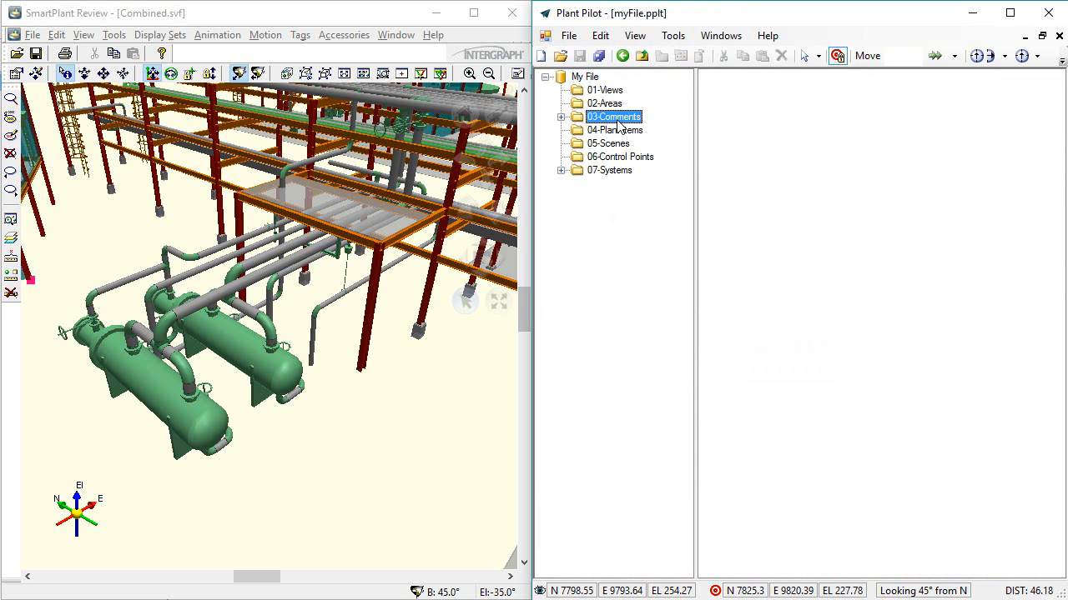
pyautogui.click(758, 98)
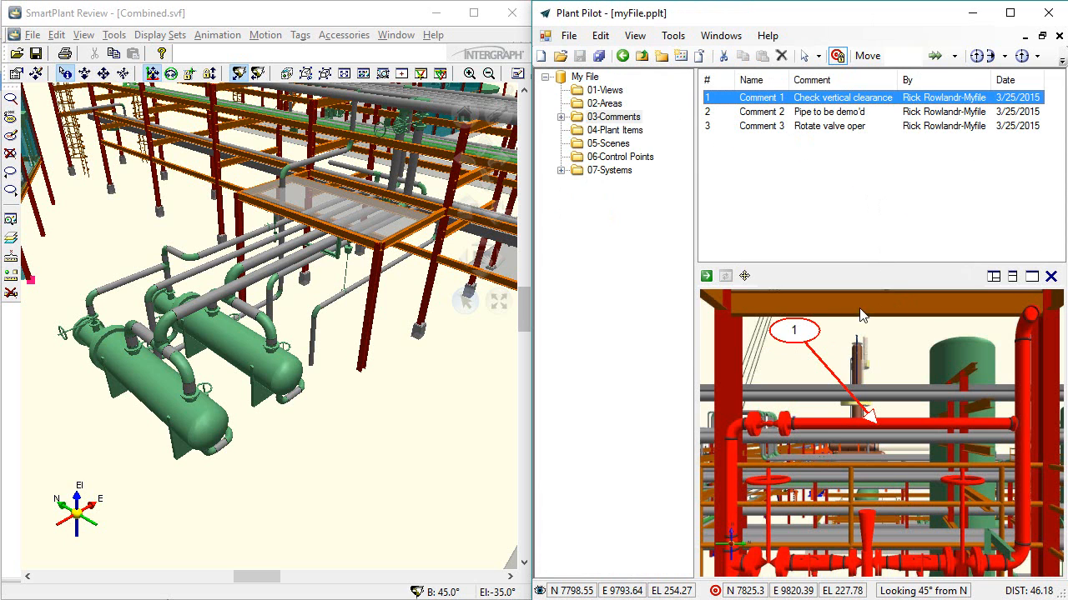
pyautogui.click(848, 313)
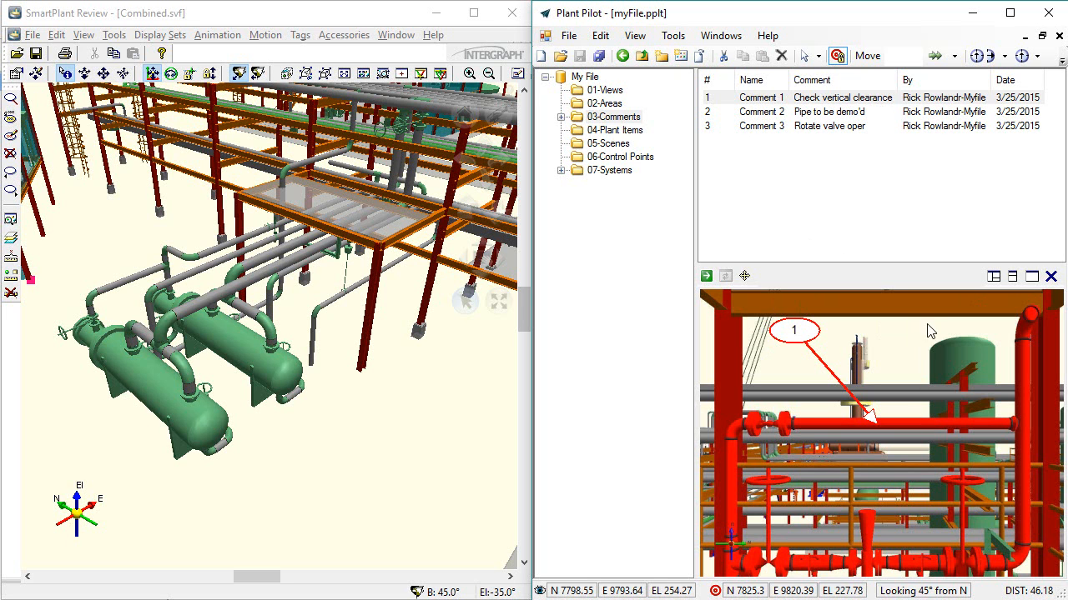
# Review the snapshots of Comment 2 and Comment 3, and return to Comment 1
pyautogui.click(761, 112)
pyautogui.click(761, 125)
pyautogui.click(764, 111)
pyautogui.click(762, 99)
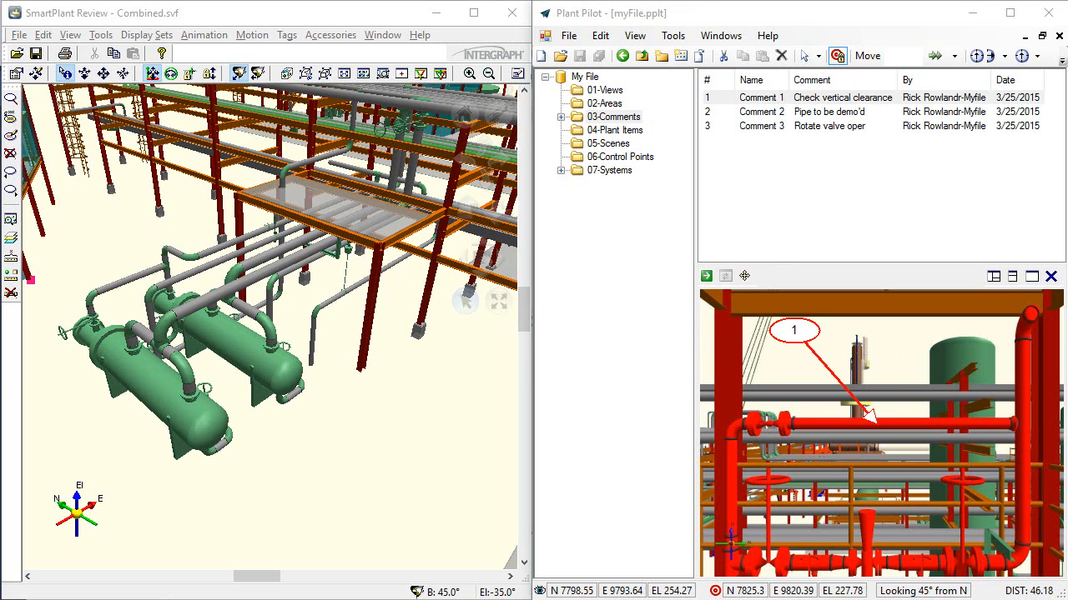
pyautogui.click(865, 23)
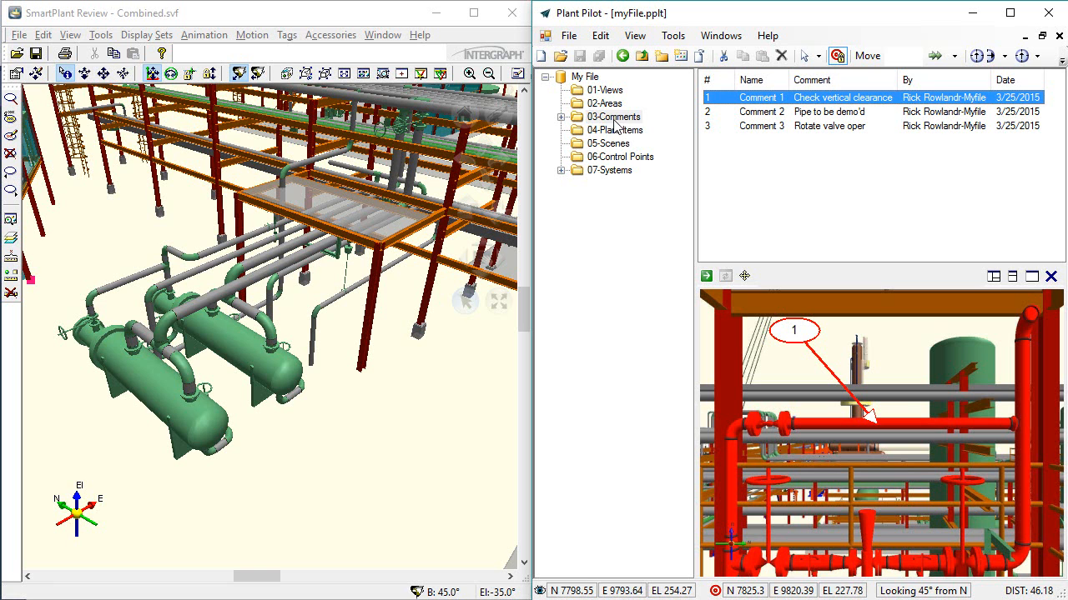
# Place a new comment in SmartPlant Review on the valve at the front exchanger's far end, with its label above and right of the valve
pyautogui.click(681, 55)
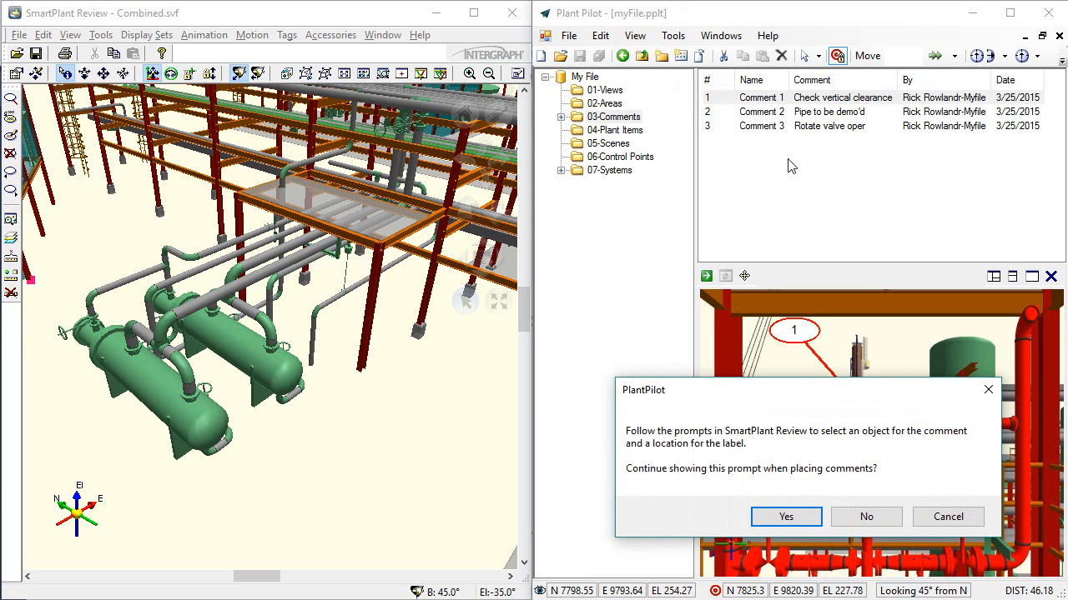
pyautogui.click(782, 516)
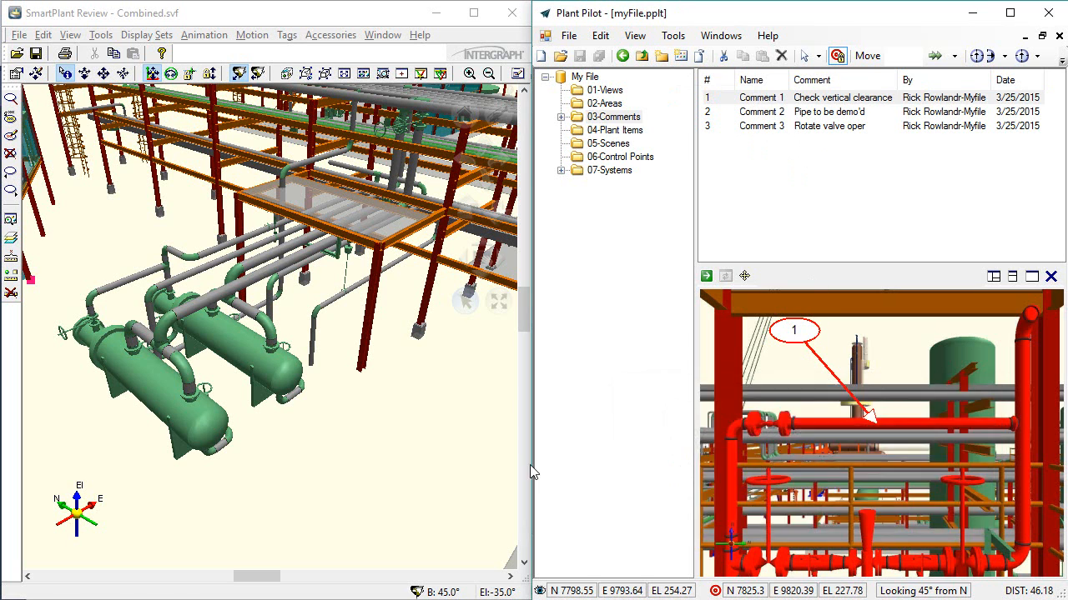
pyautogui.click(67, 333)
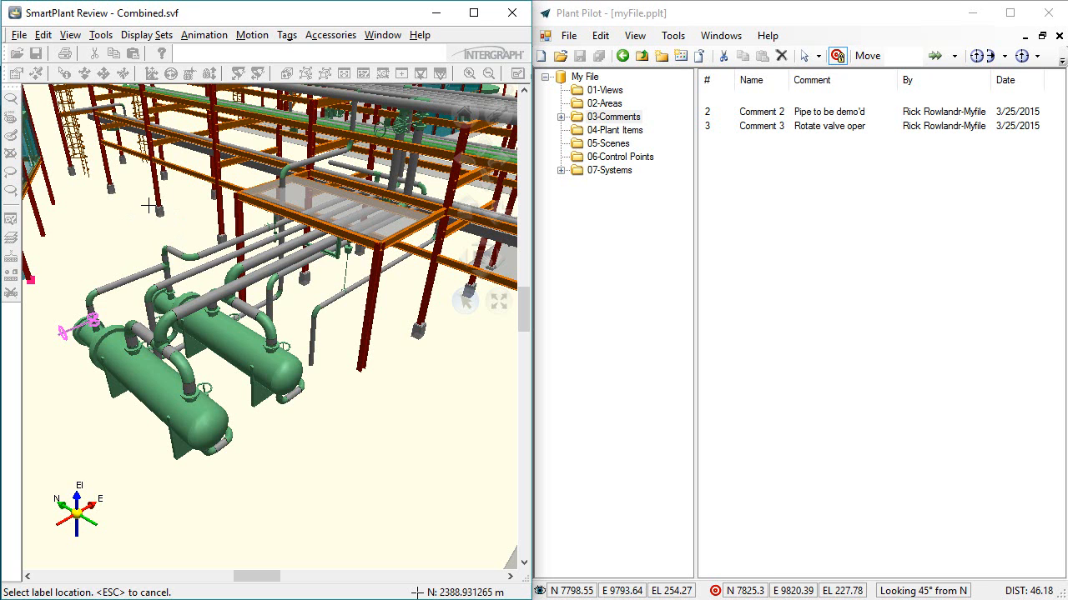
pyautogui.click(148, 205)
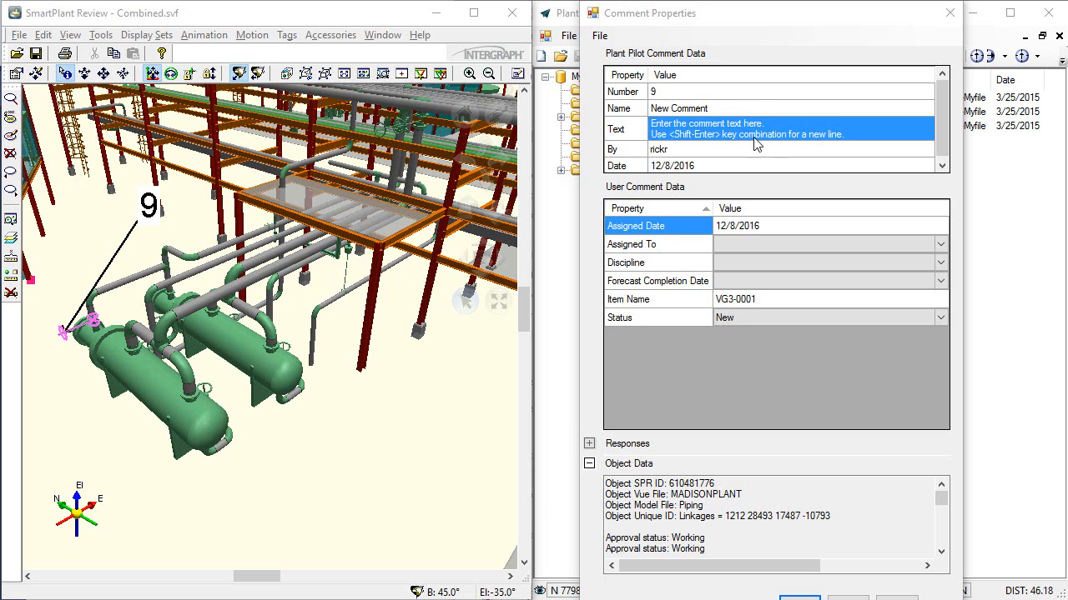
# Set the new comment's text to "Check accessibility", leaving the author and date fields as they are
pyautogui.click(699, 135)
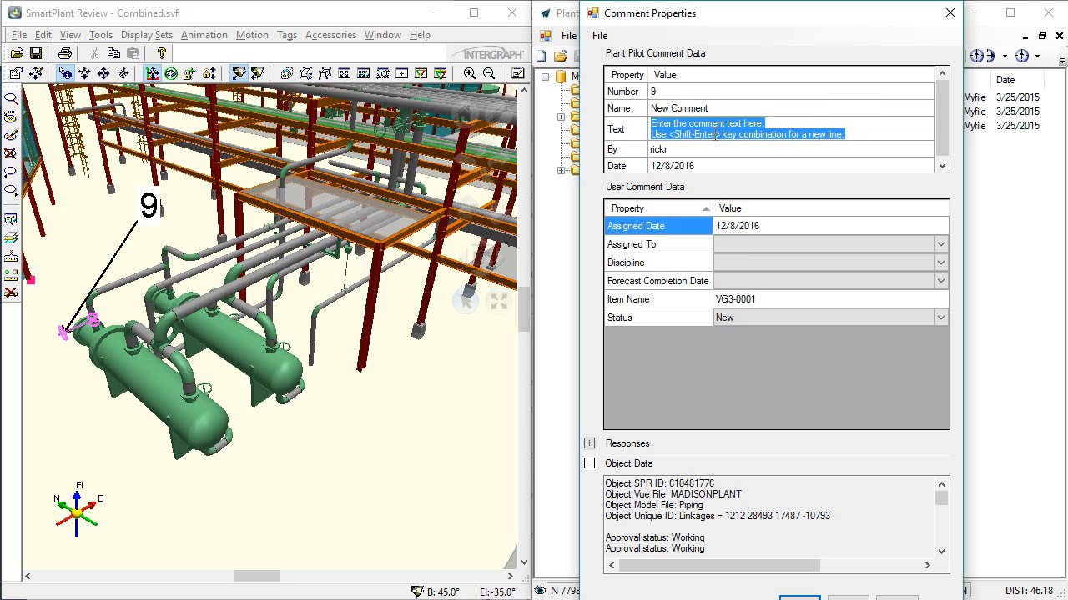
pyautogui.write('Check accessibility')
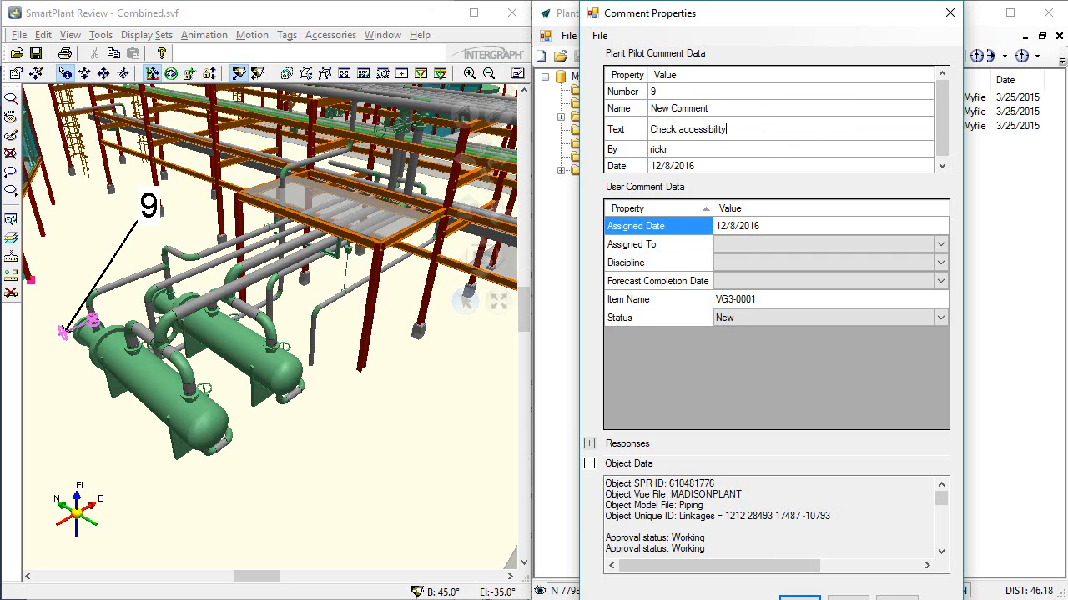
pyautogui.click(700, 148)
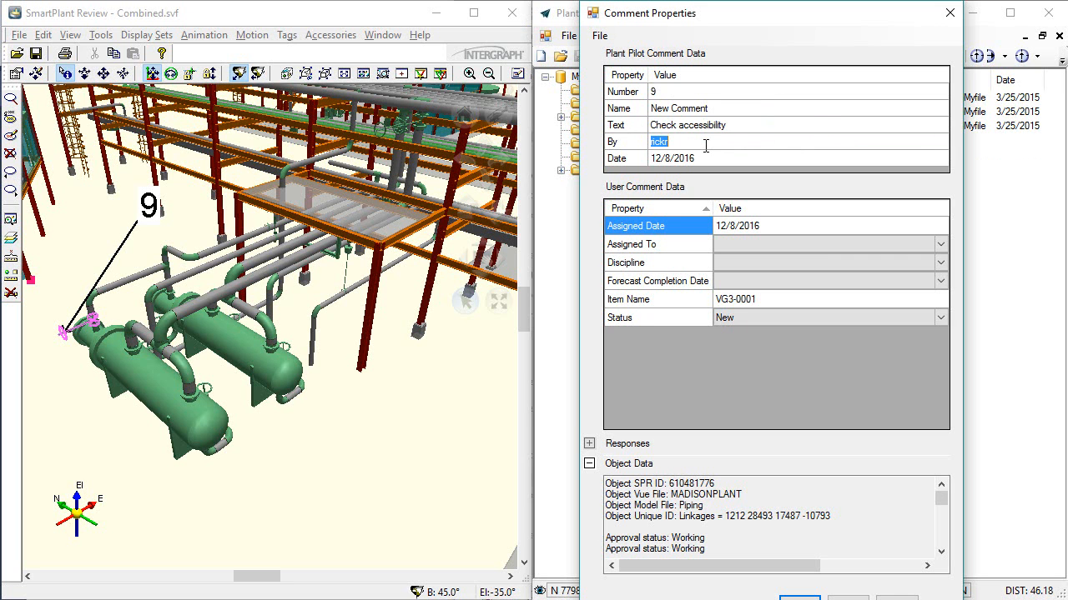
pyautogui.click(713, 158)
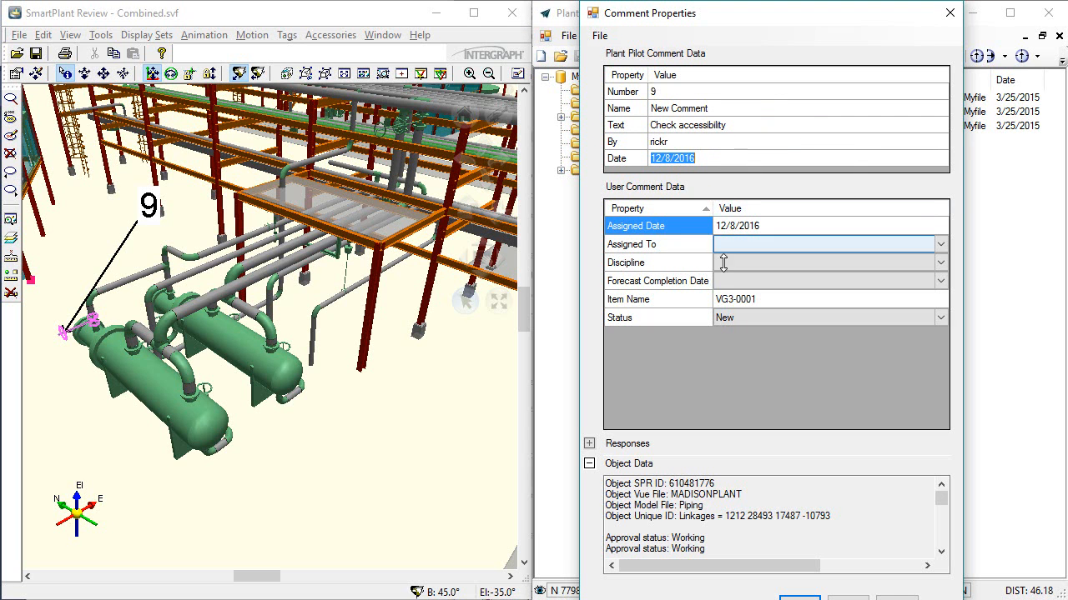
# Examine the comment's Discipline options and Item Name, and read through the selected valve's object data
pyautogui.click(775, 256)
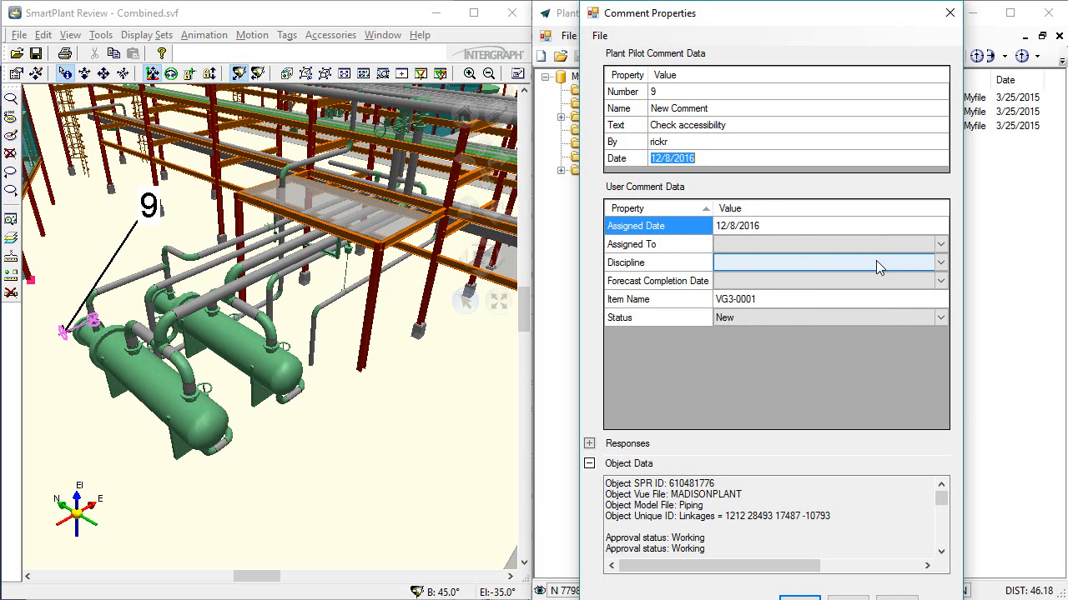
pyautogui.click(939, 263)
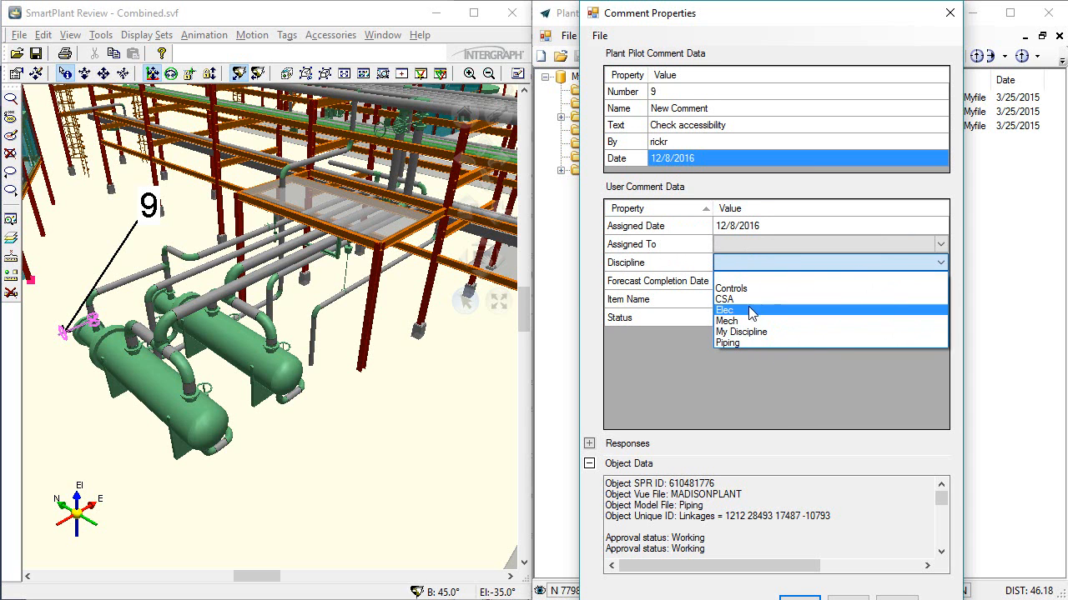
pyautogui.click(627, 264)
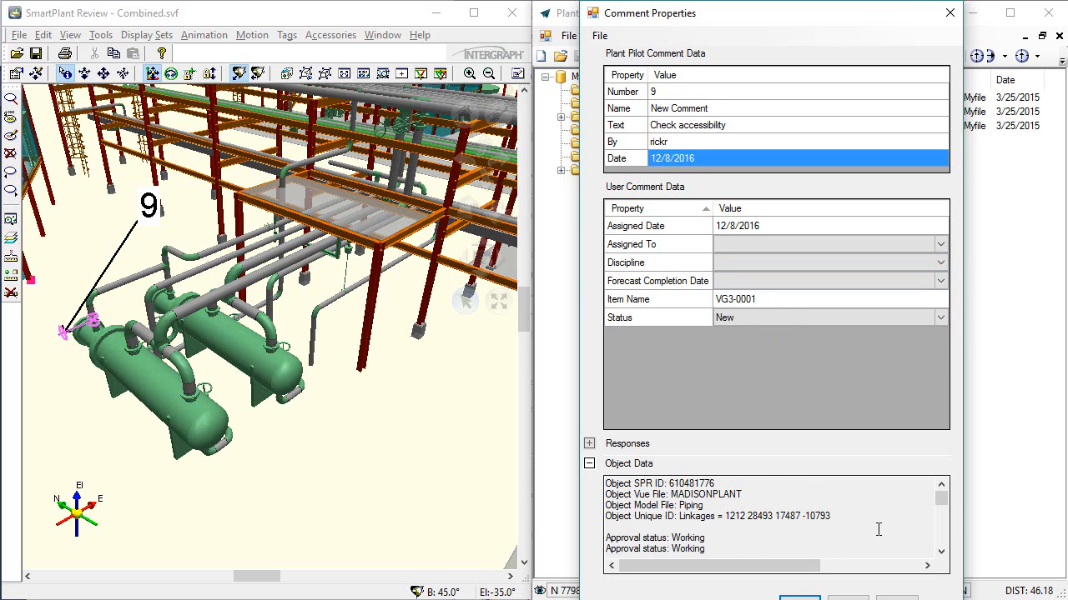
pyautogui.moveTo(941, 501)
pyautogui.mouseDown()
pyautogui.moveTo(943, 542)
pyautogui.moveTo(950, 510)
pyautogui.moveTo(942, 527)
pyautogui.moveTo(941, 517)
pyautogui.mouseUp()
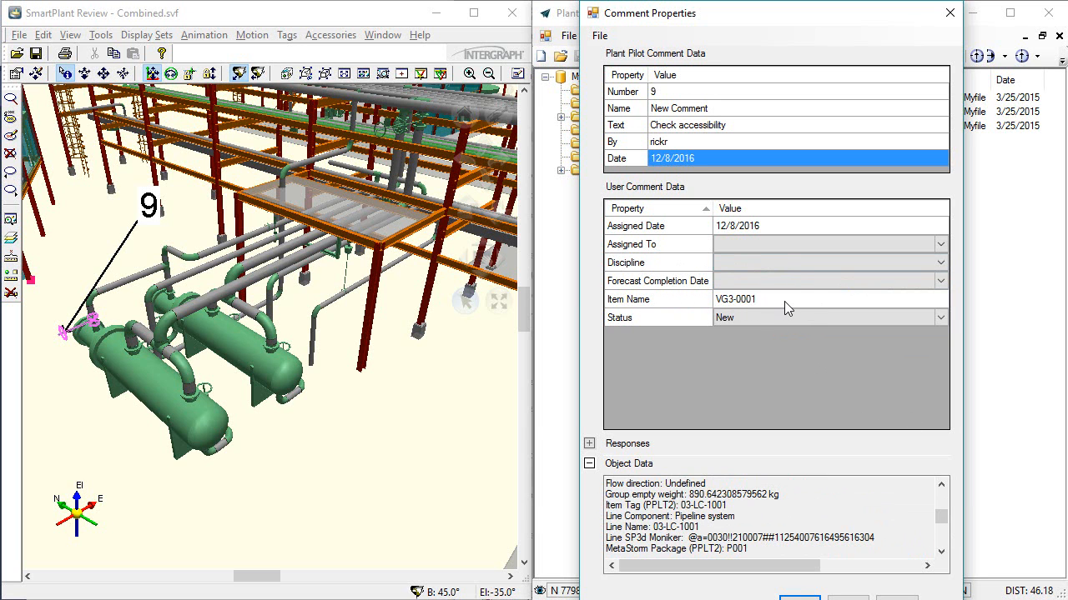
pyautogui.click(736, 304)
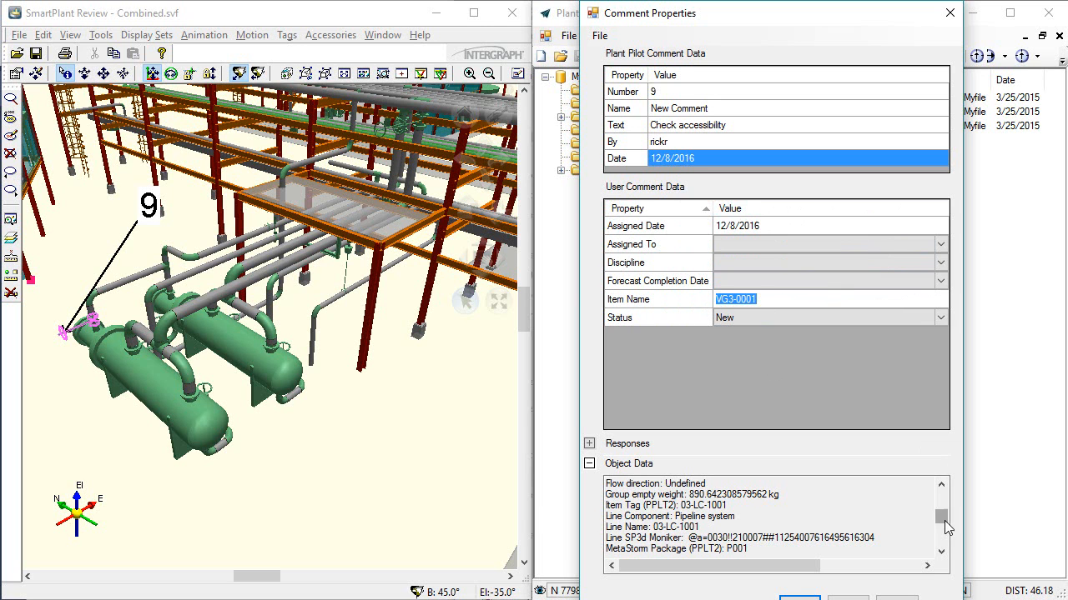
pyautogui.moveTo(945, 523)
pyautogui.mouseDown()
pyautogui.moveTo(945, 534)
pyautogui.moveTo(945, 513)
pyautogui.mouseUp()
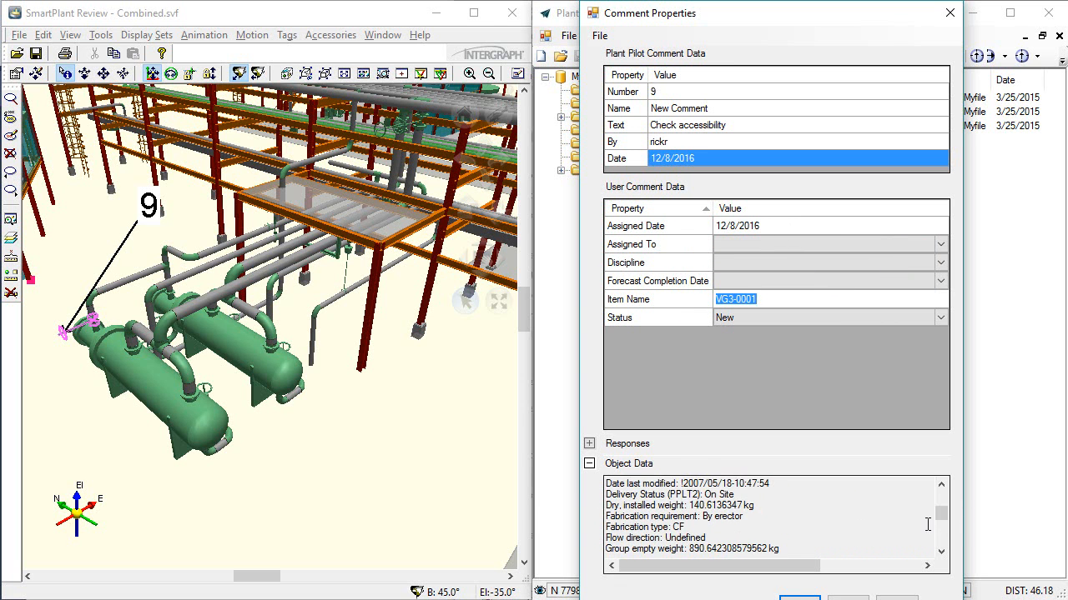
pyautogui.scroll(-2, 943, 549)
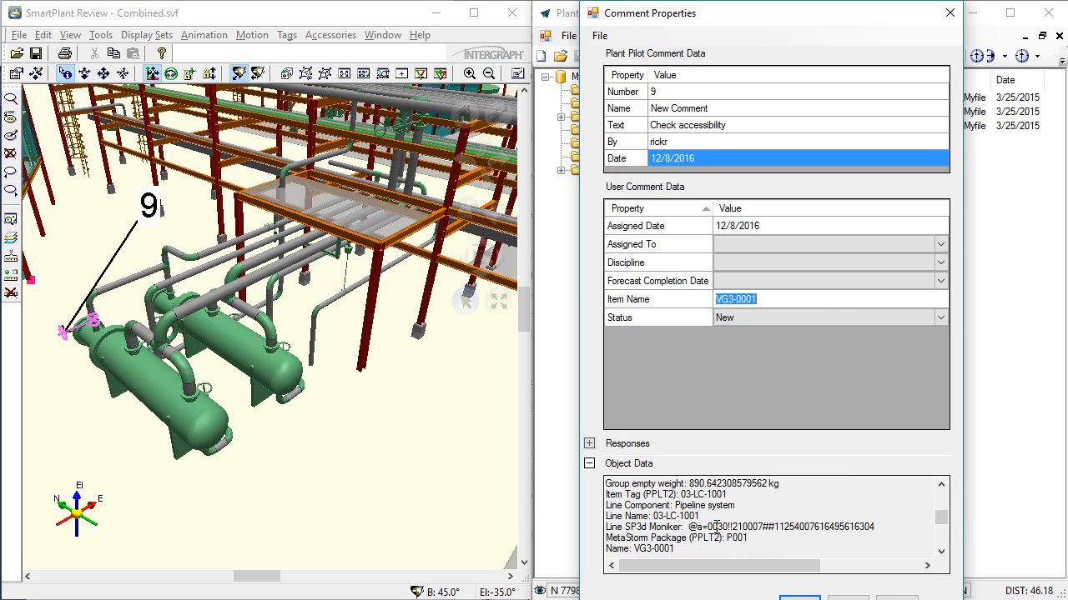
pyautogui.scroll(-2, 715, 528)
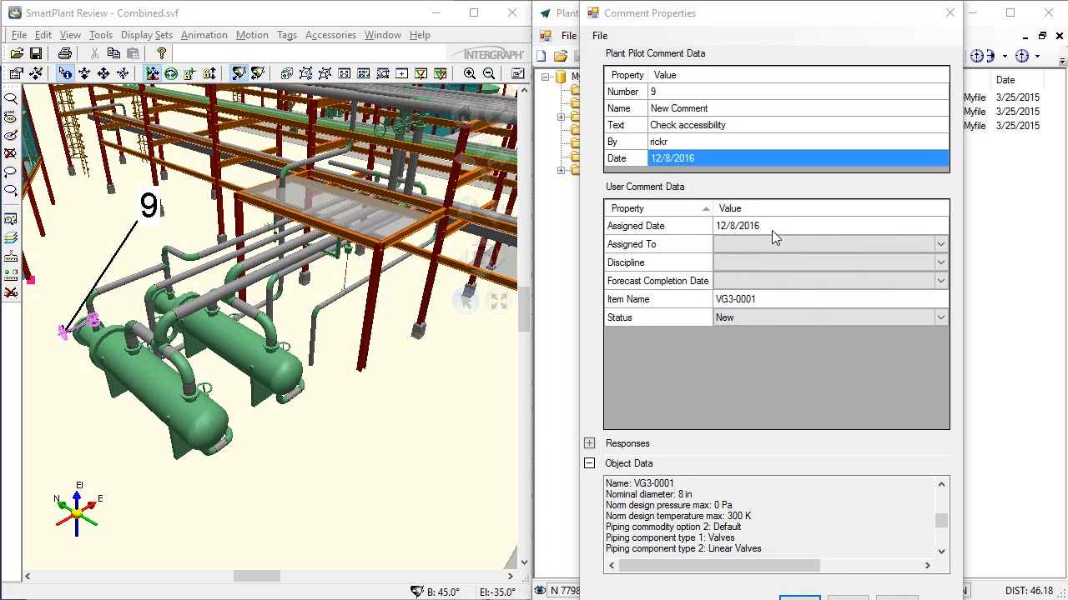
# Save the new comment and widen the Name column of the comments list to fit its entries
pyautogui.click(799, 597)
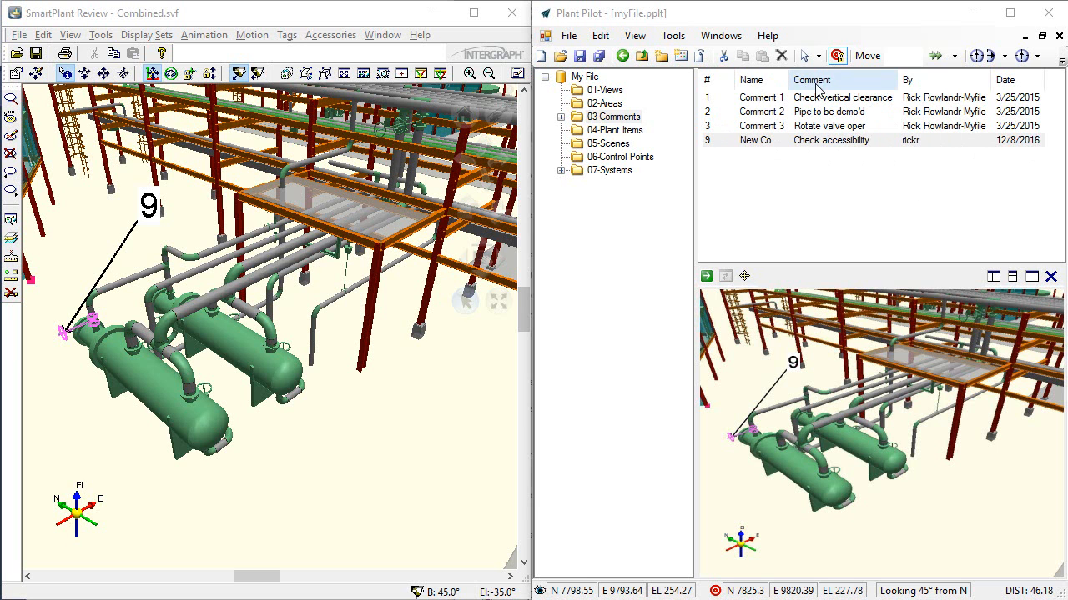
pyautogui.click(758, 88)
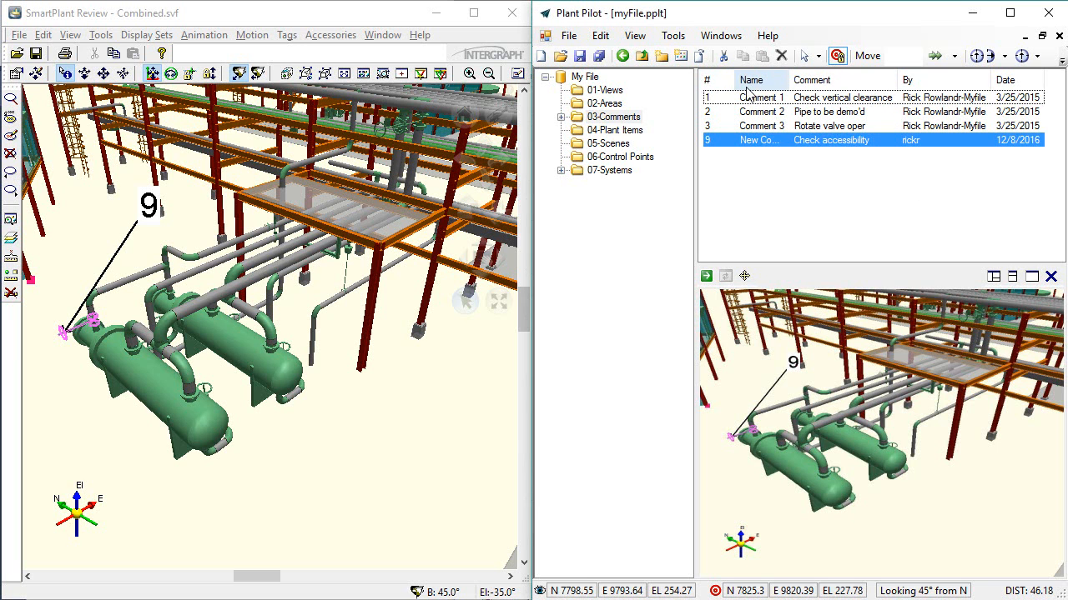
pyautogui.click(753, 84)
pyautogui.click(721, 83)
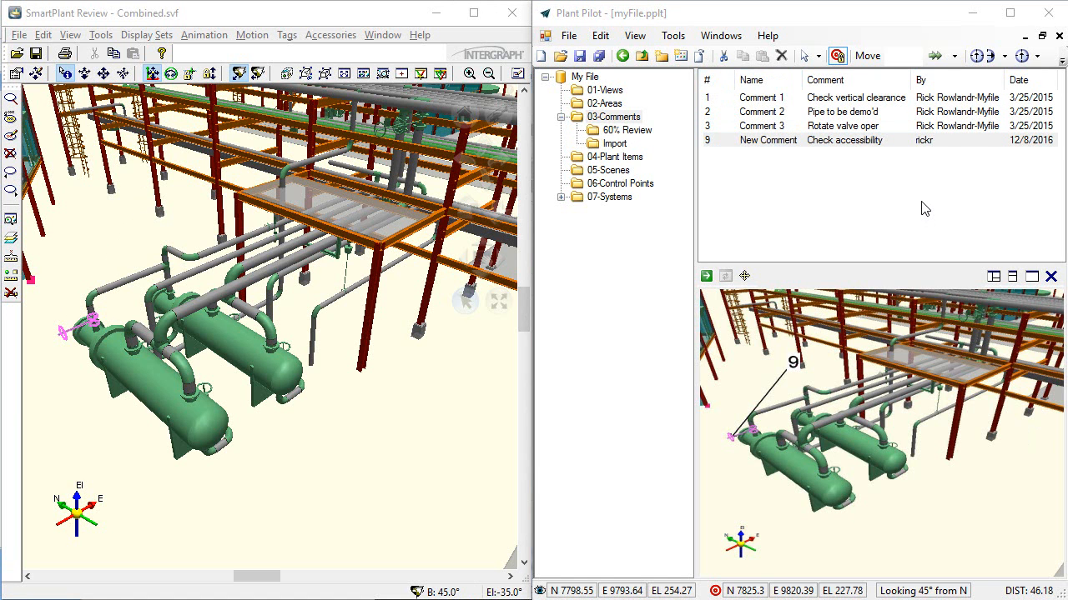
# Move Comment 1's bubble slightly down and left in its snapshot, and reselect the "Check accessibility" comment
pyautogui.click(769, 100)
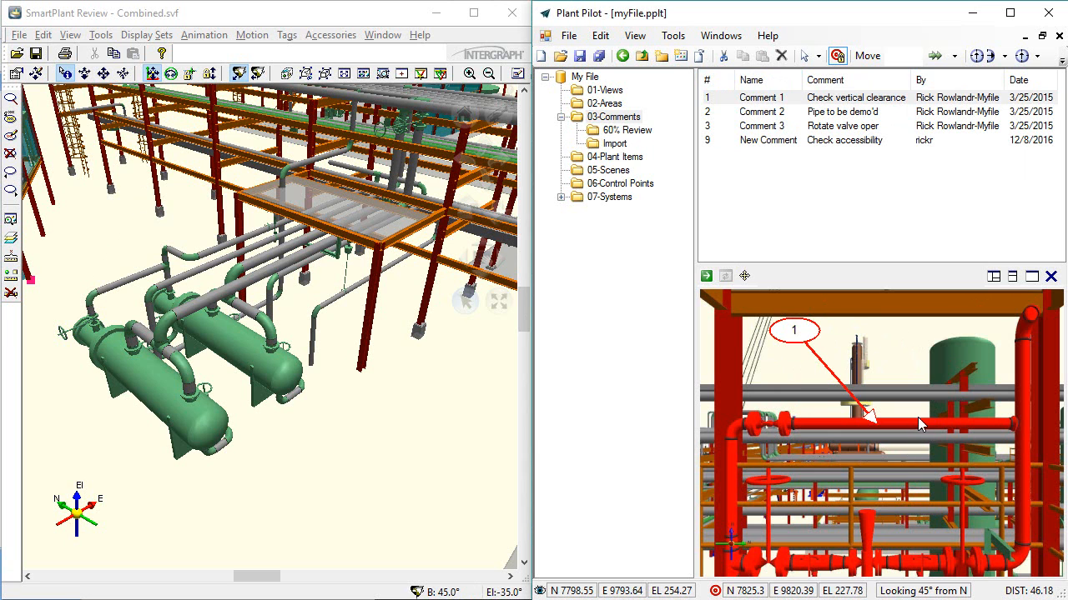
pyautogui.moveTo(806, 331); pyautogui.dragTo(797, 345)
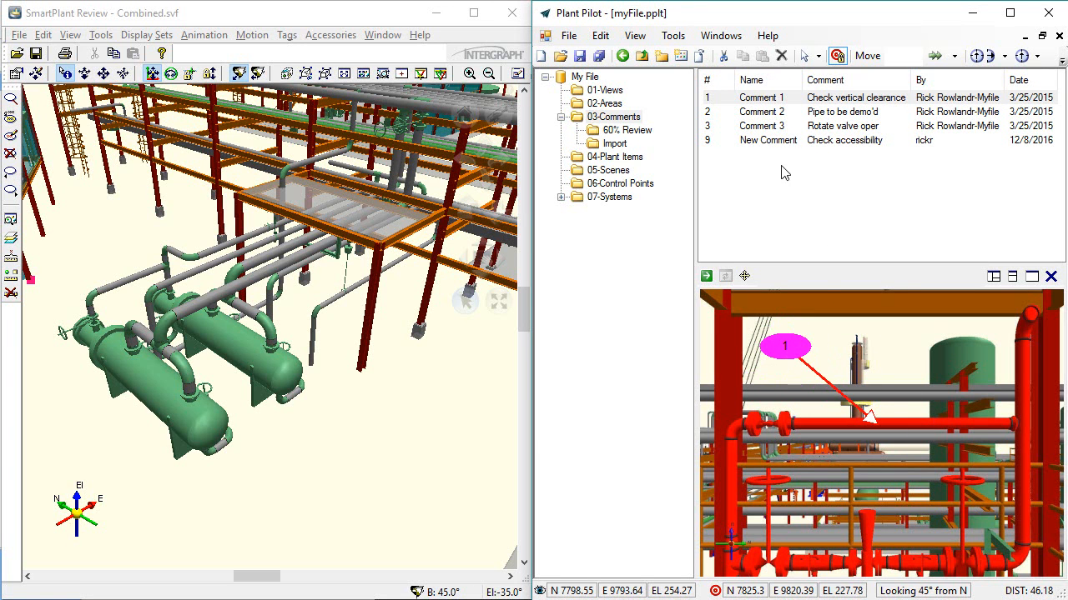
pyautogui.click(760, 145)
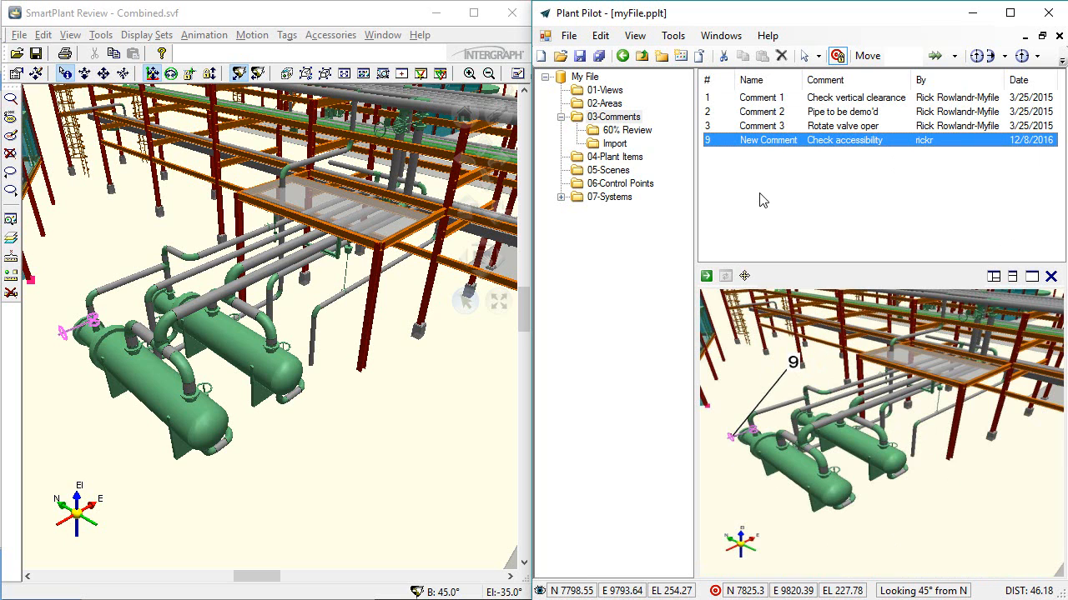
# Look at the "Check accessibility" comment in the model, and at Comment 3's snapshot and available commands
pyautogui.doubleClick(799, 138)
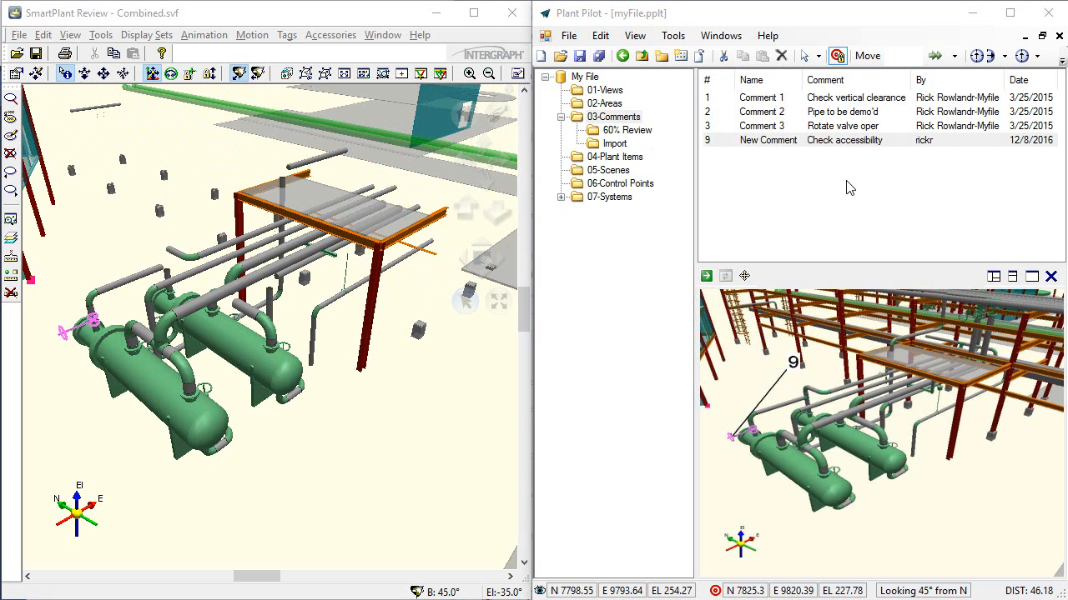
pyautogui.doubleClick(768, 126)
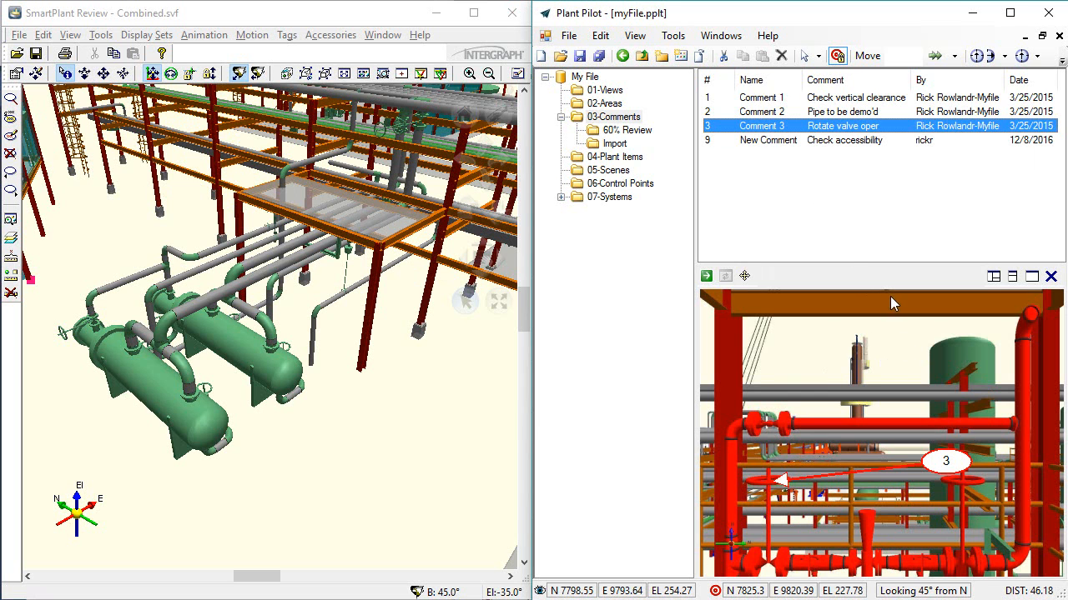
pyautogui.click(882, 499)
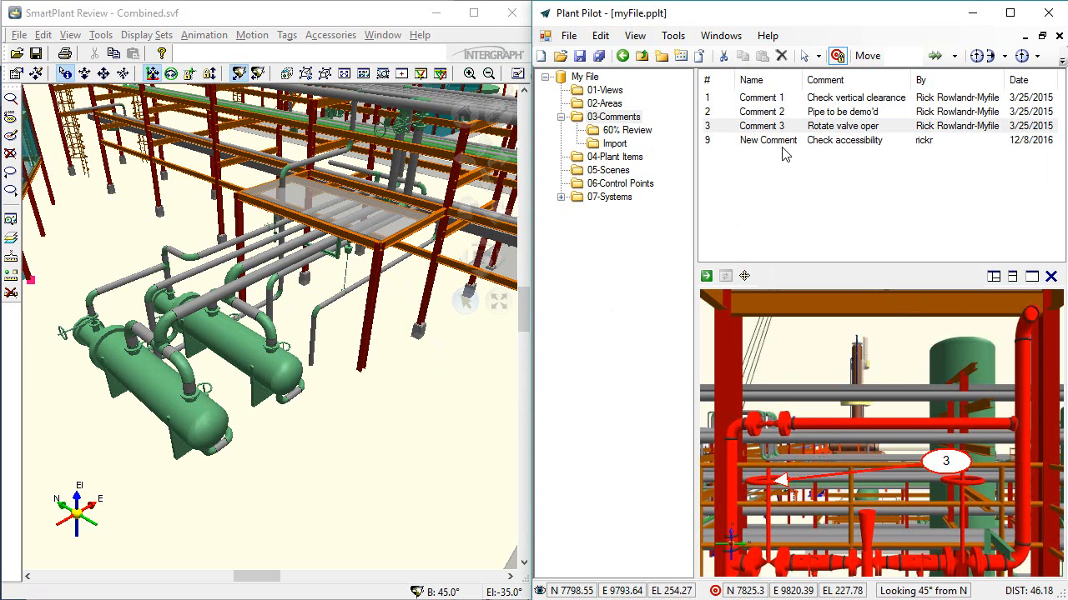
pyautogui.rightClick(765, 128)
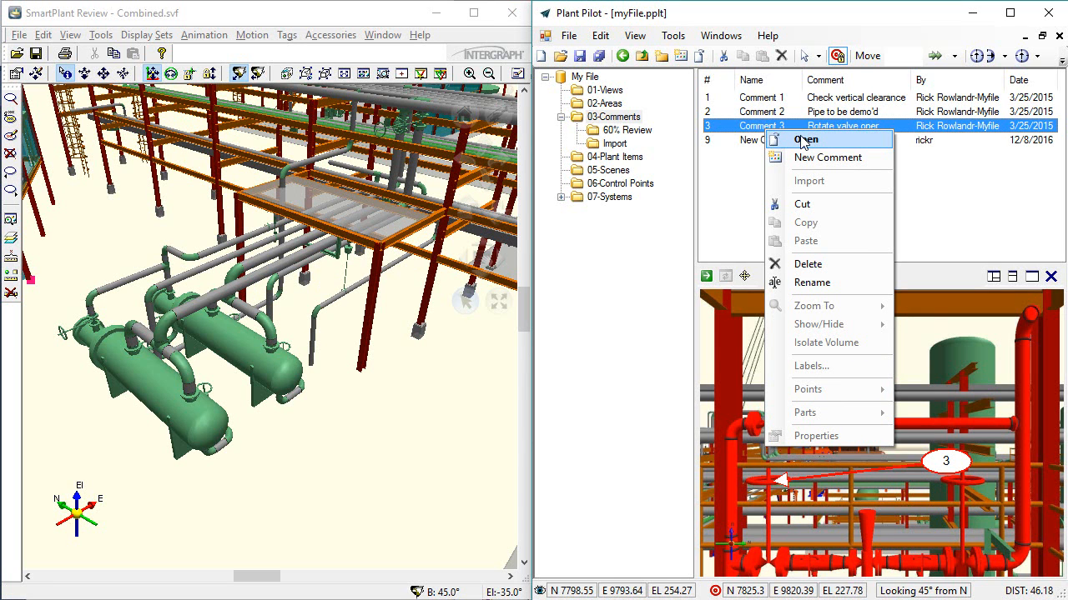
pyautogui.click(755, 179)
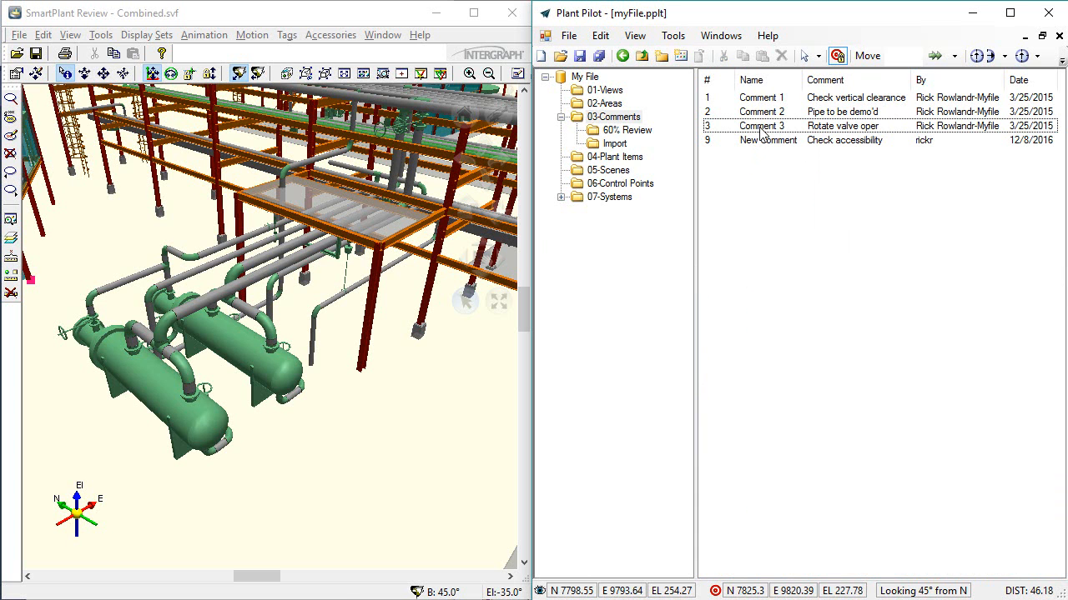
# Open Comment 3's properties, read its object data, and close them
pyautogui.doubleClick(761, 127)
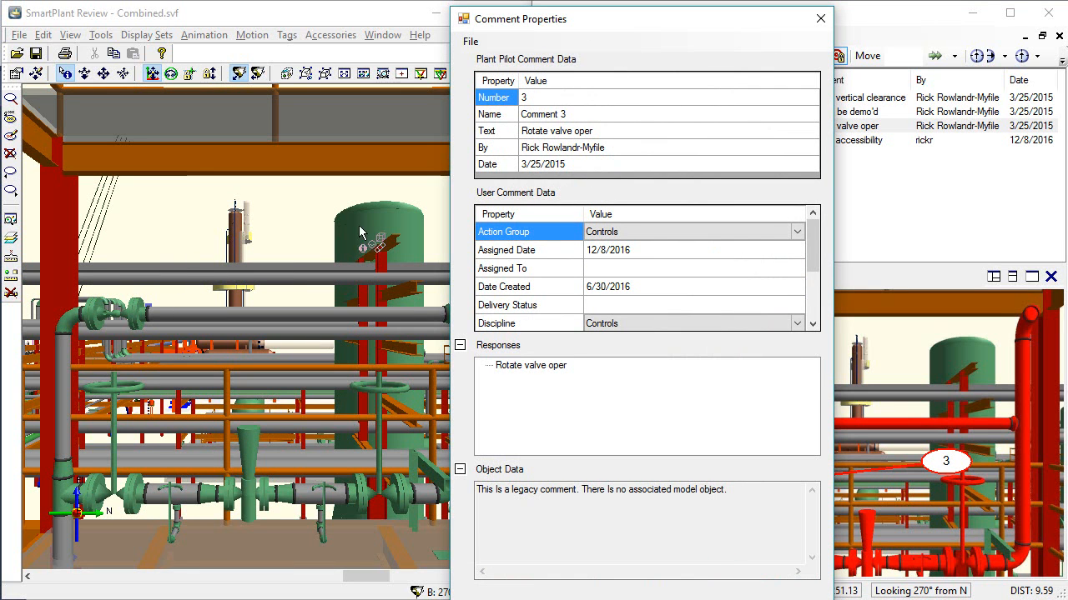
pyautogui.moveTo(477, 493); pyautogui.dragTo(744, 490)
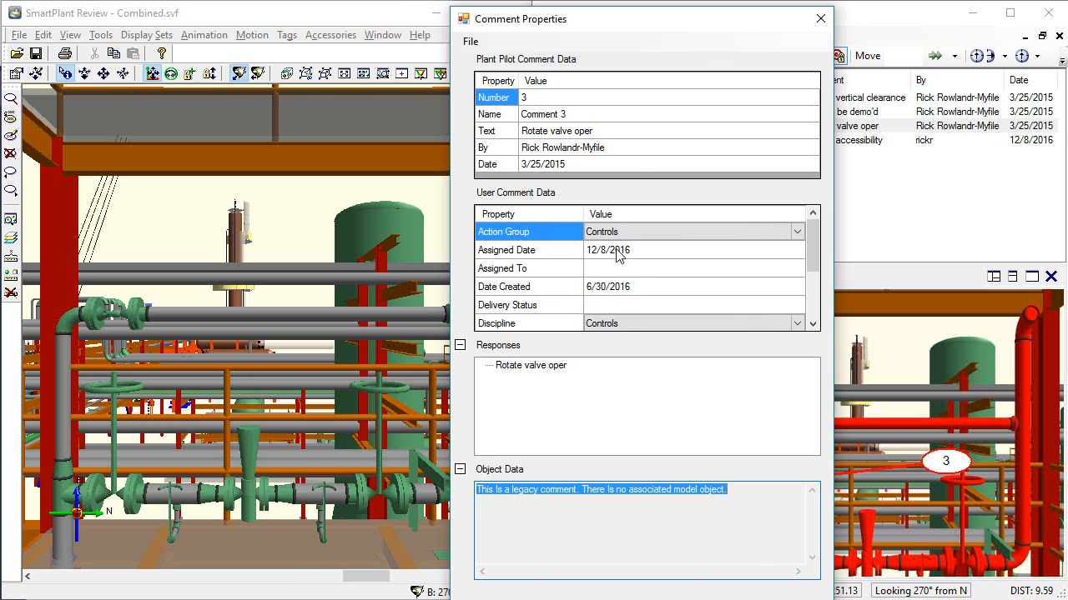
pyautogui.press('Escape')
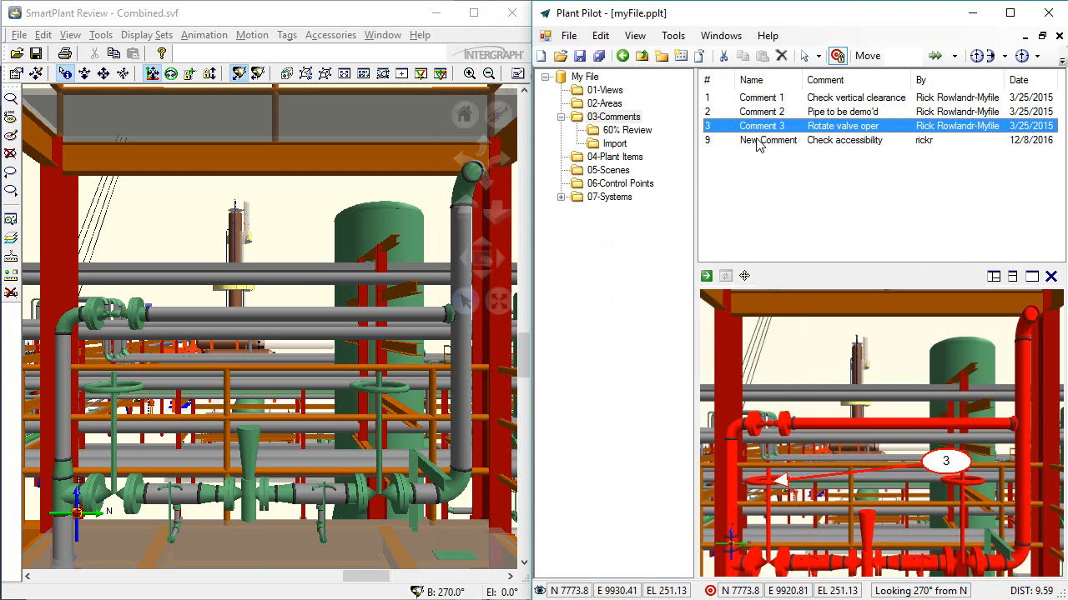
# Open the "Check accessibility" comment's properties and compare them with those of Comment 3 and Comment 2, finishing on "Check accessibility"
pyautogui.doubleClick(757, 142)
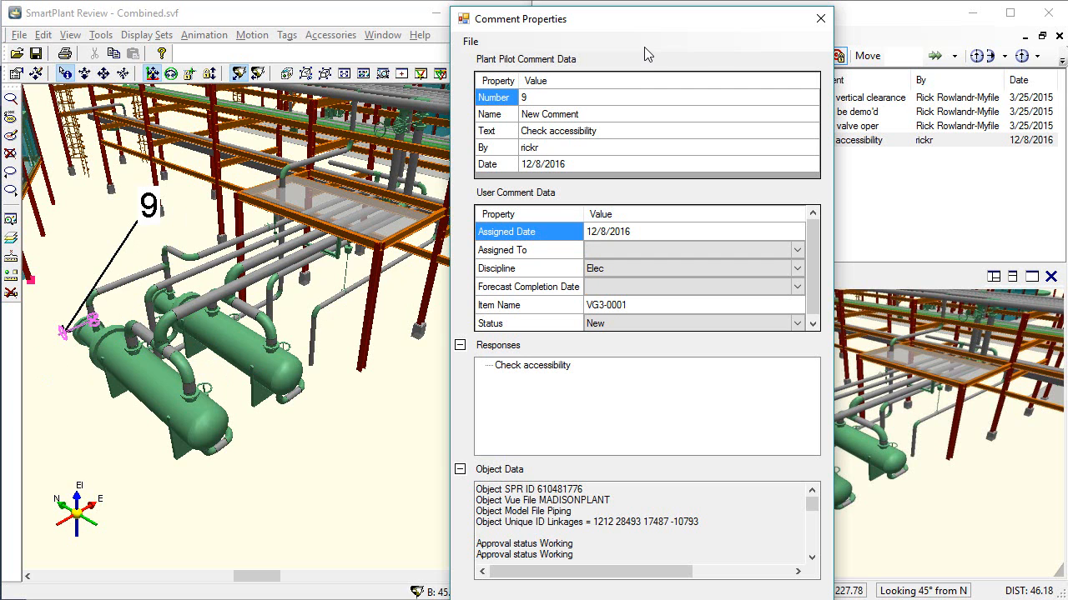
pyautogui.moveTo(659, 29); pyautogui.dragTo(619, 26)
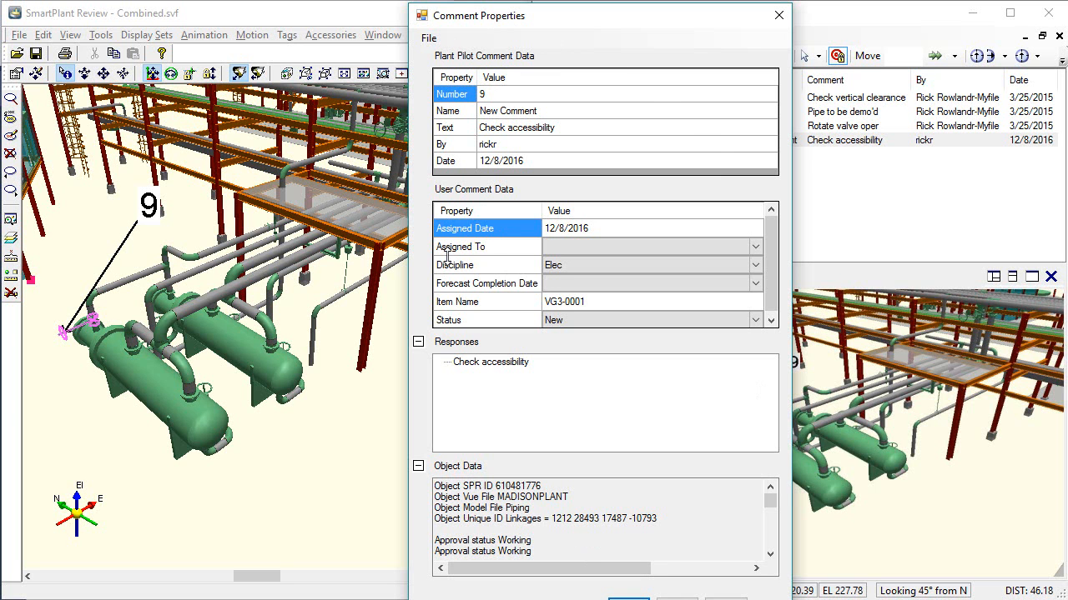
pyautogui.click(830, 127)
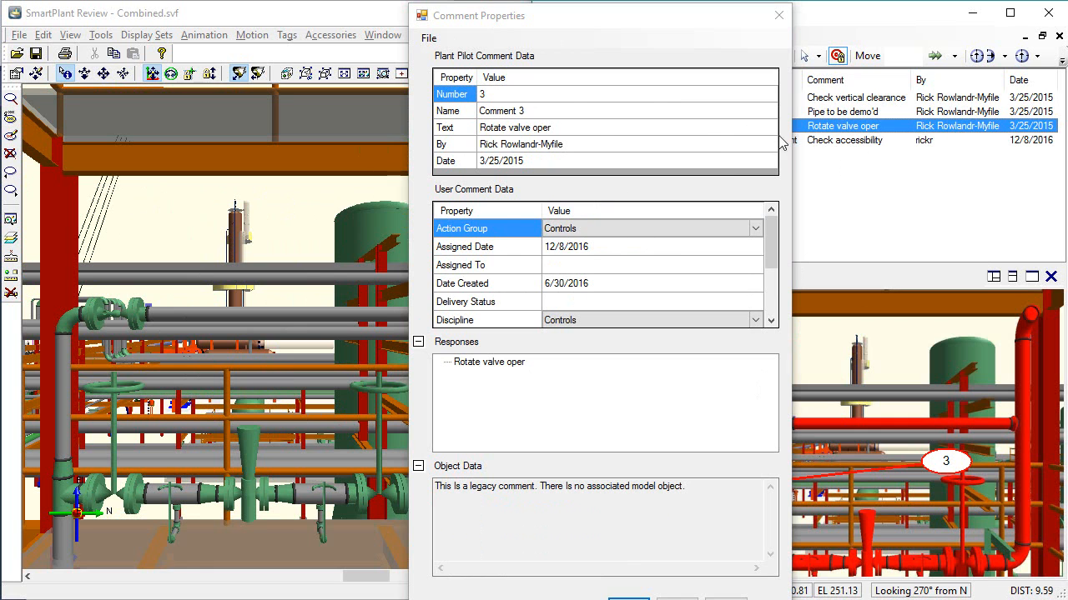
pyautogui.click(826, 115)
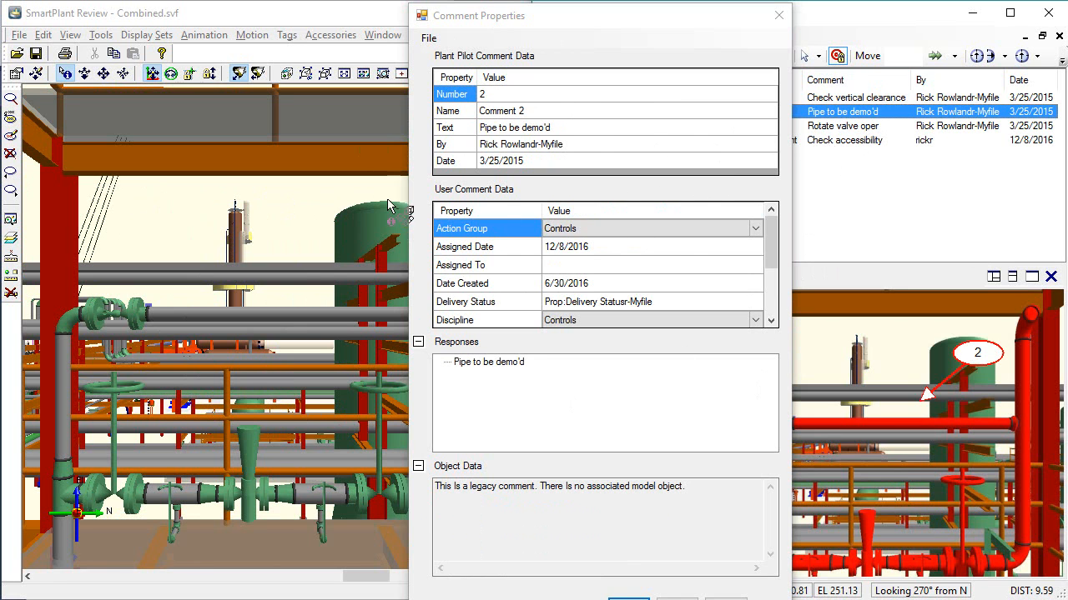
pyautogui.click(824, 141)
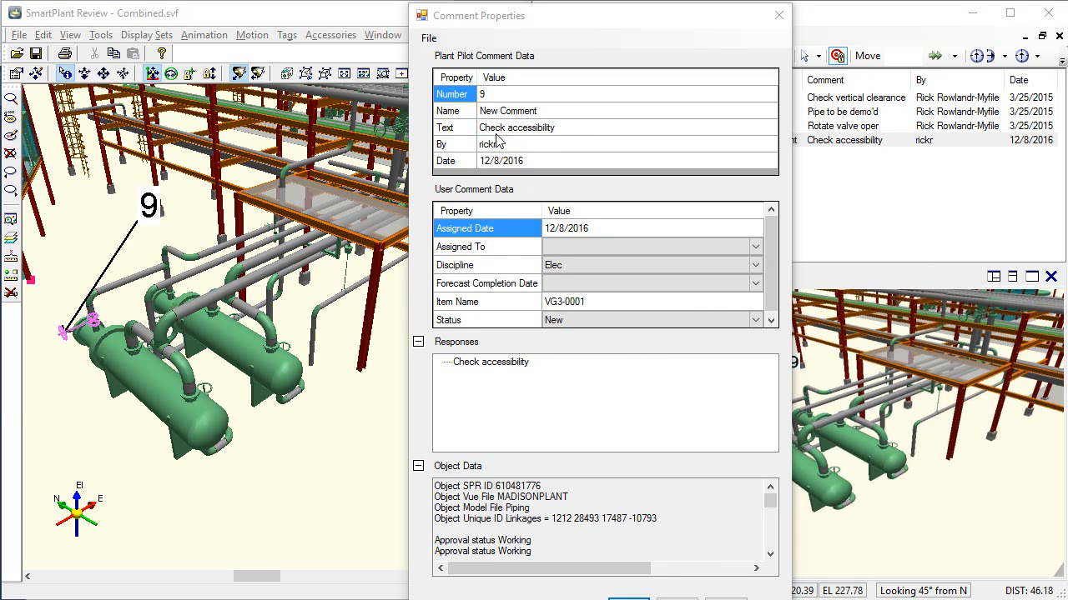
# Add the response "Verified OK" to the "Check accessibility" comment, keeping the default author and date
pyautogui.rightClick(493, 362)
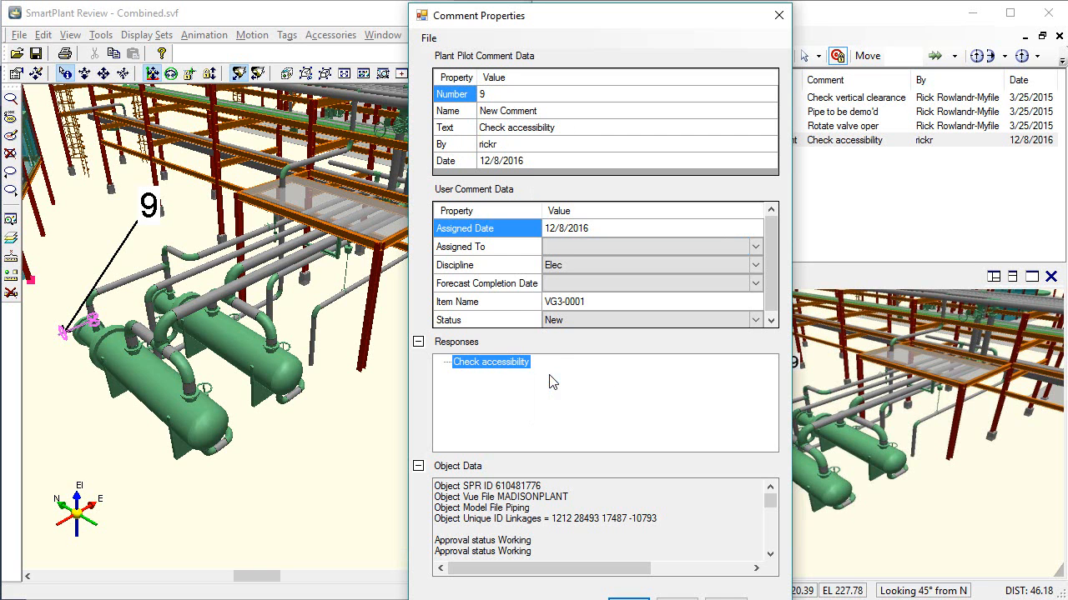
pyautogui.click(551, 381)
pyautogui.click(555, 293)
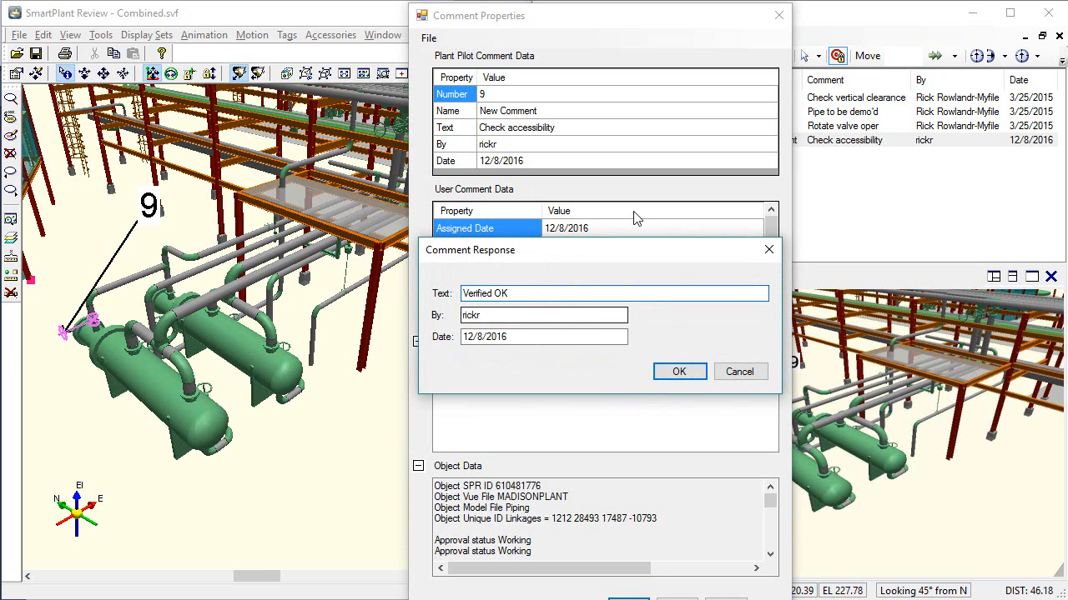
pyautogui.click(681, 372)
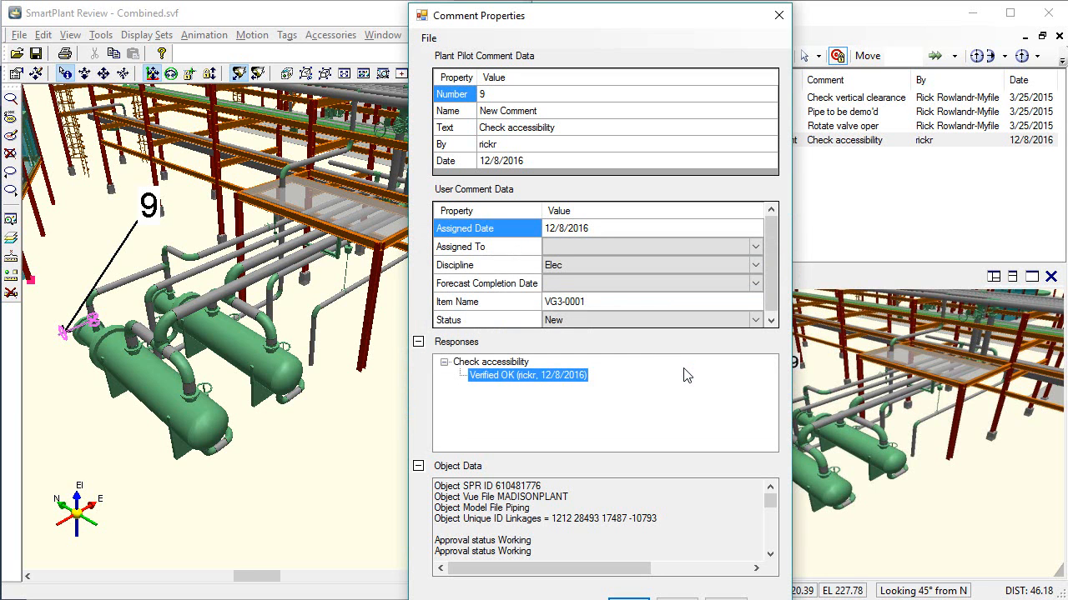
# Add "Sub response" as a nested reply under the "Verified OK" response
pyautogui.rightClick(485, 382)
pyautogui.click(527, 390)
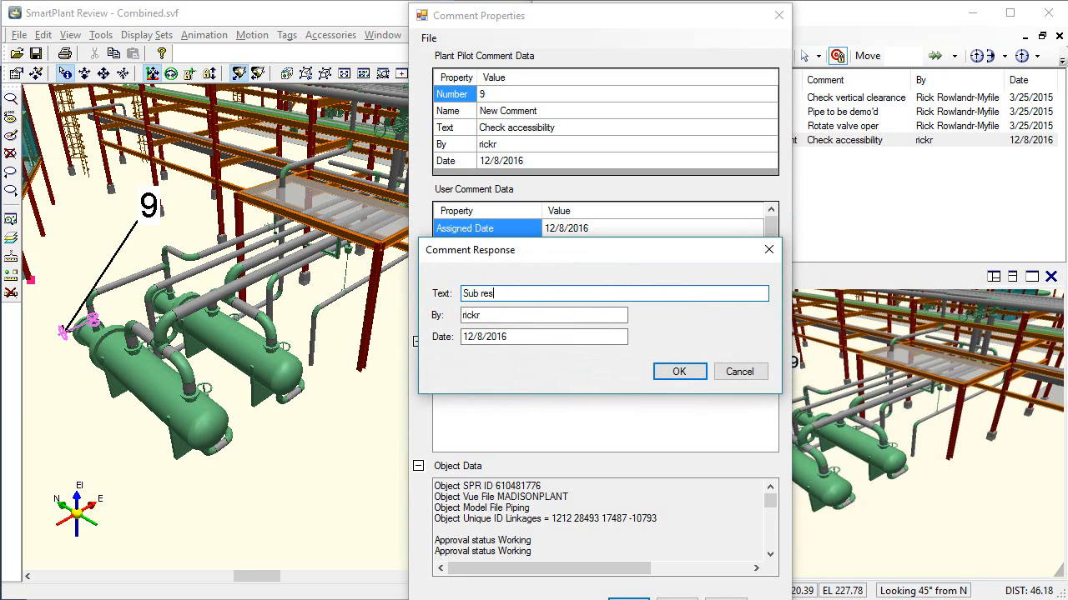
pyautogui.click(679, 372)
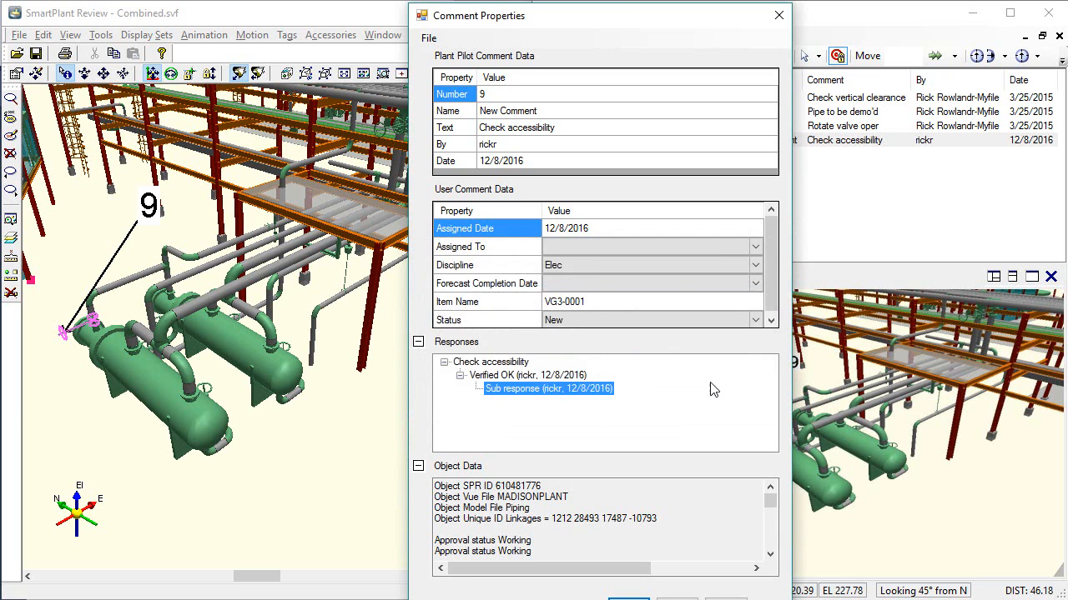
# Add another response, "My responses", directly under "Check accessibility" and save the comment's properties
pyautogui.rightClick(473, 368)
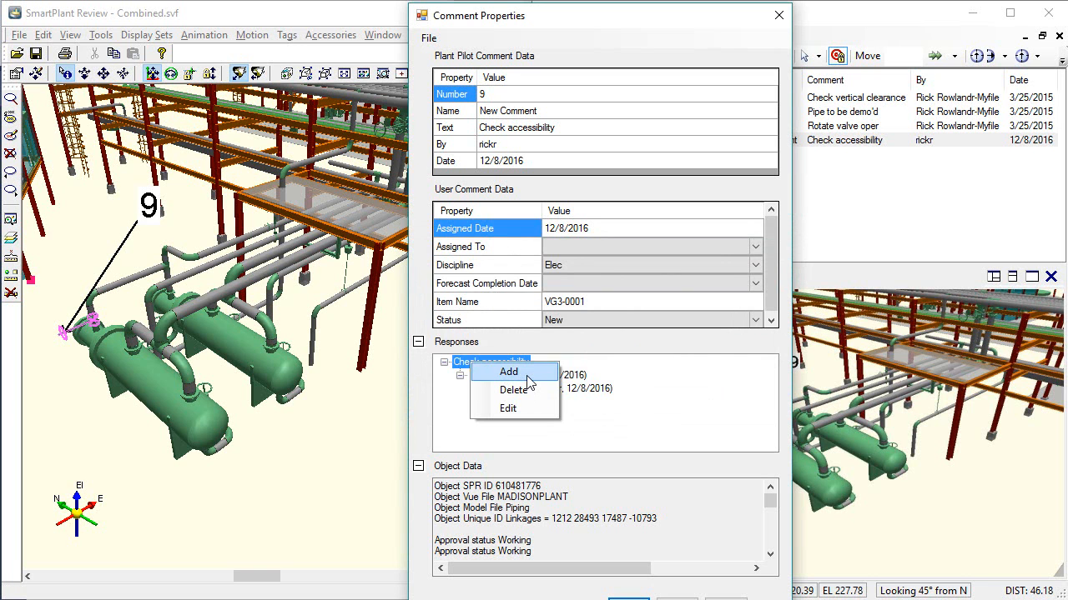
pyautogui.click(528, 380)
pyautogui.click(506, 295)
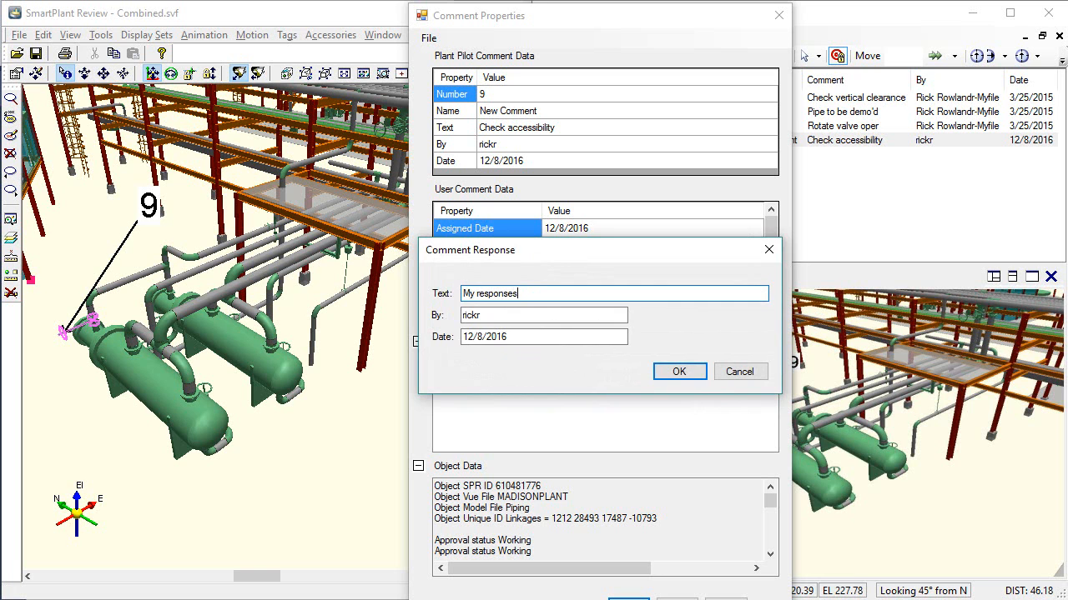
pyautogui.click(679, 372)
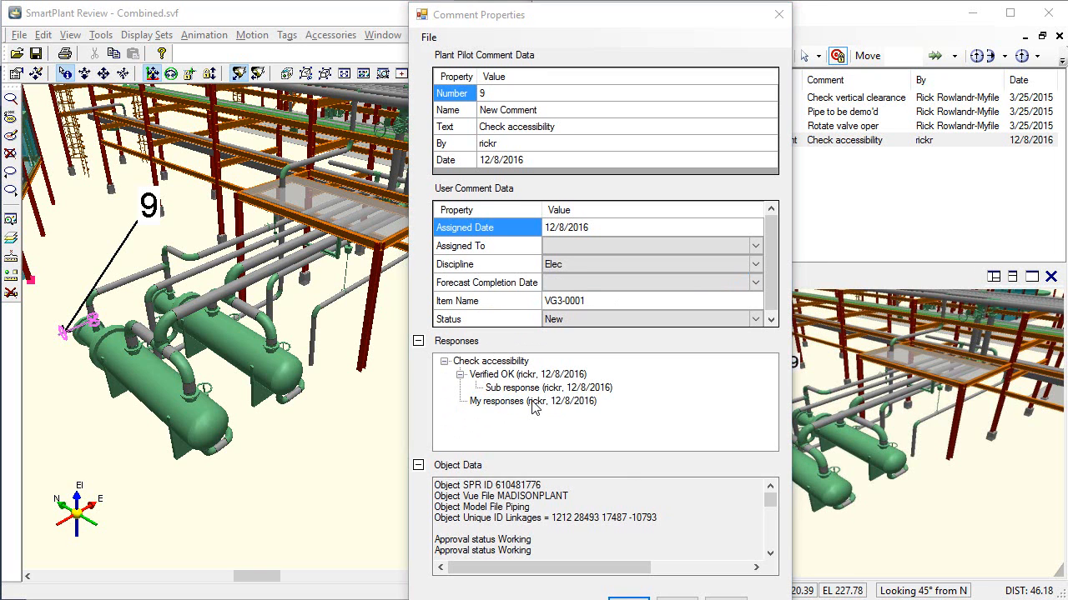
pyautogui.click(535, 404)
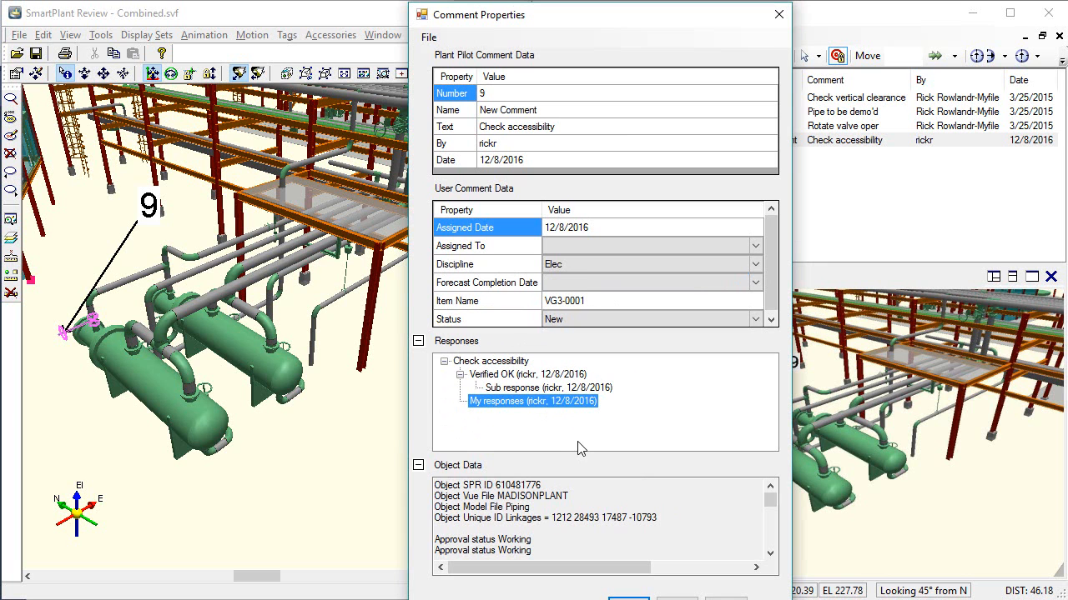
pyautogui.click(628, 598)
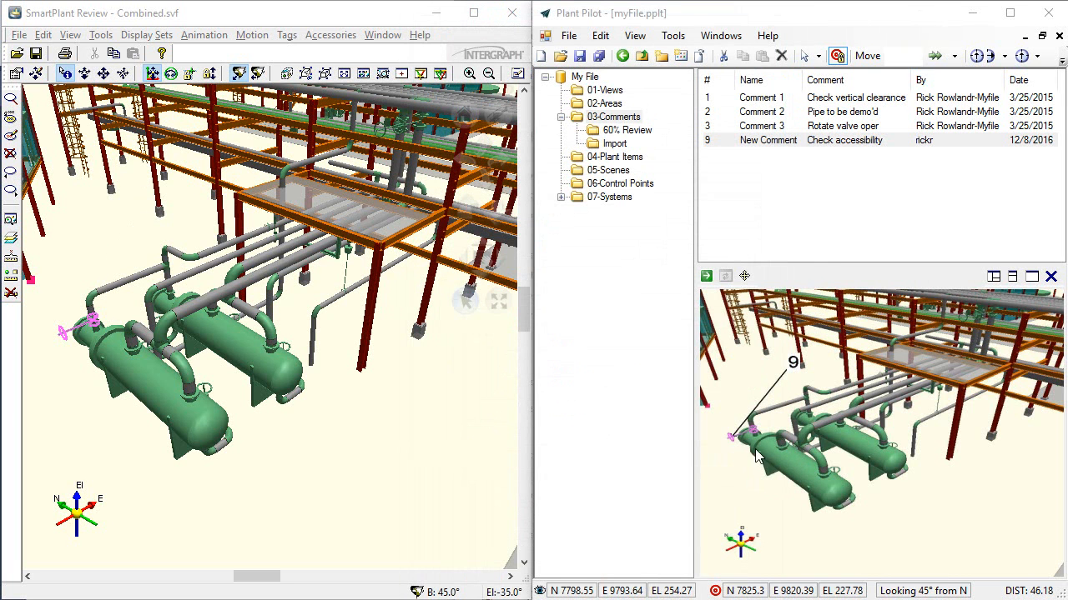
# Open Comment 3's properties and examine the response options available for its "Rotate valve oper" entry
pyautogui.doubleClick(763, 127)
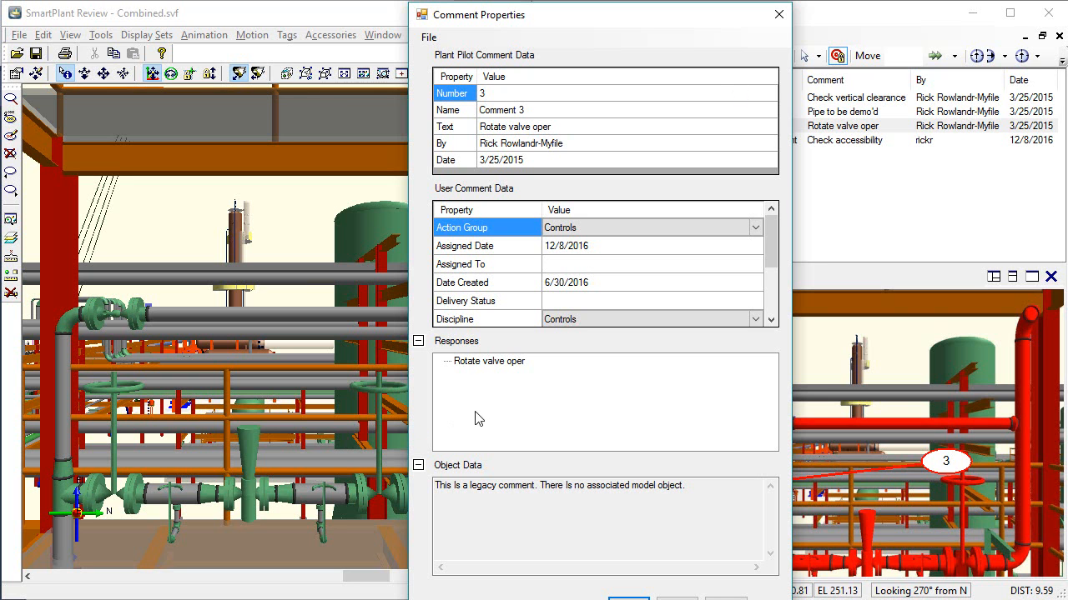
pyautogui.rightClick(478, 365)
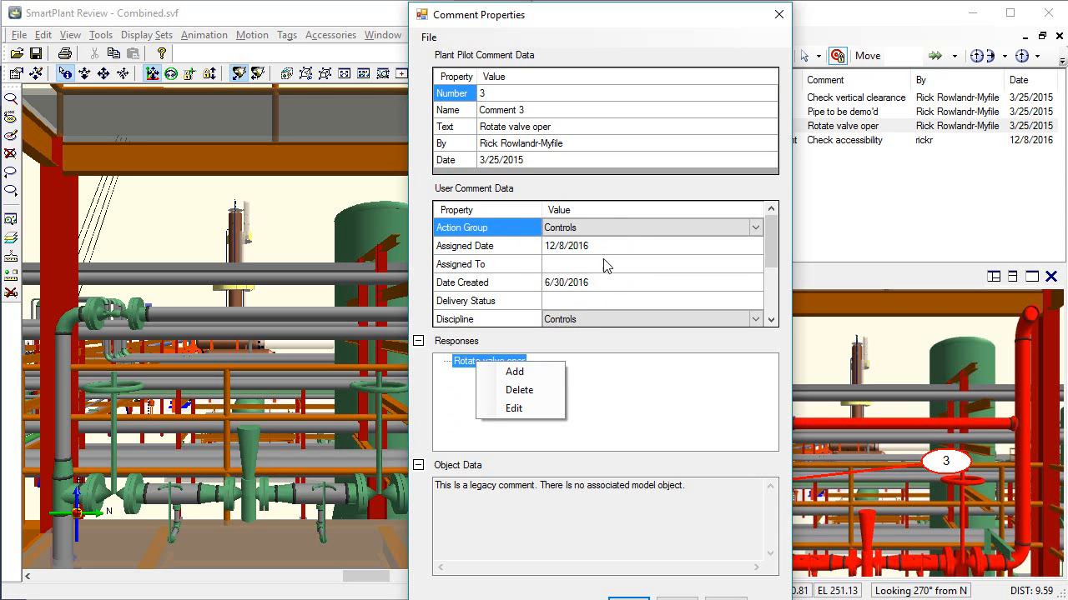
pyautogui.click(703, 432)
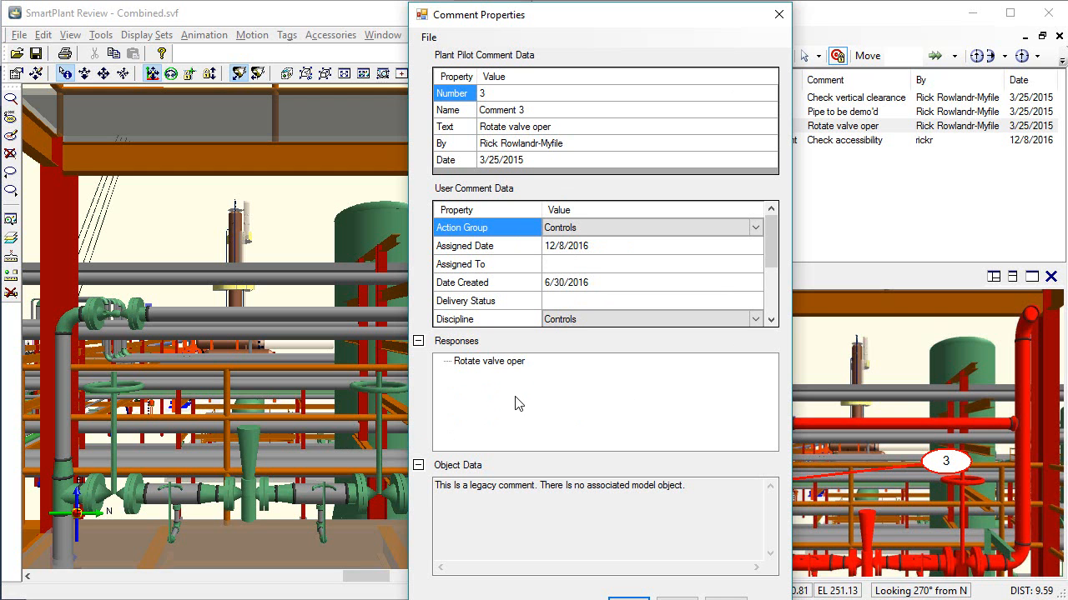
pyautogui.click(940, 461)
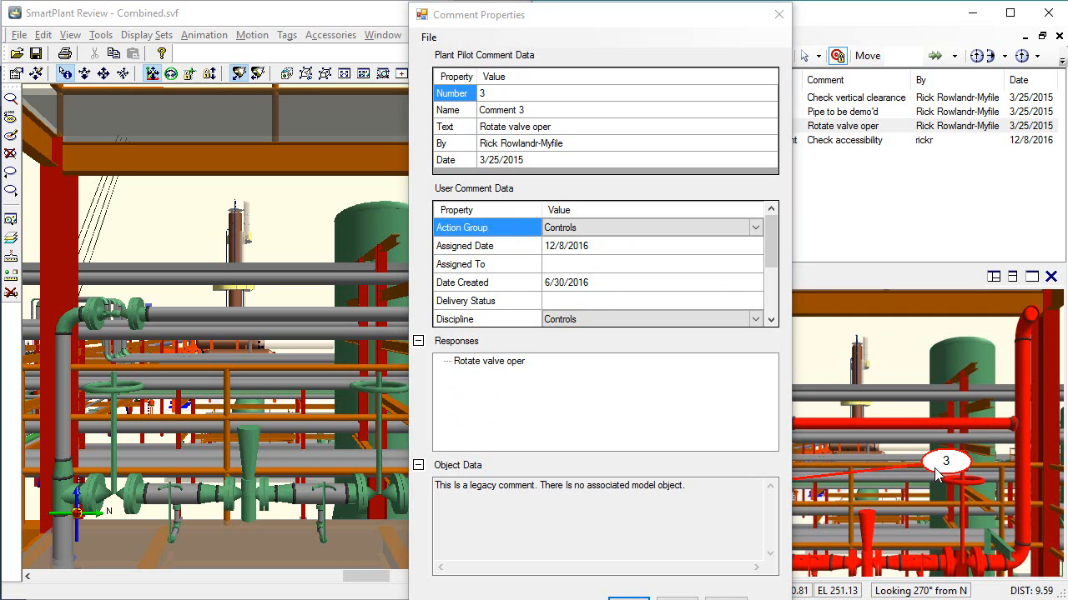